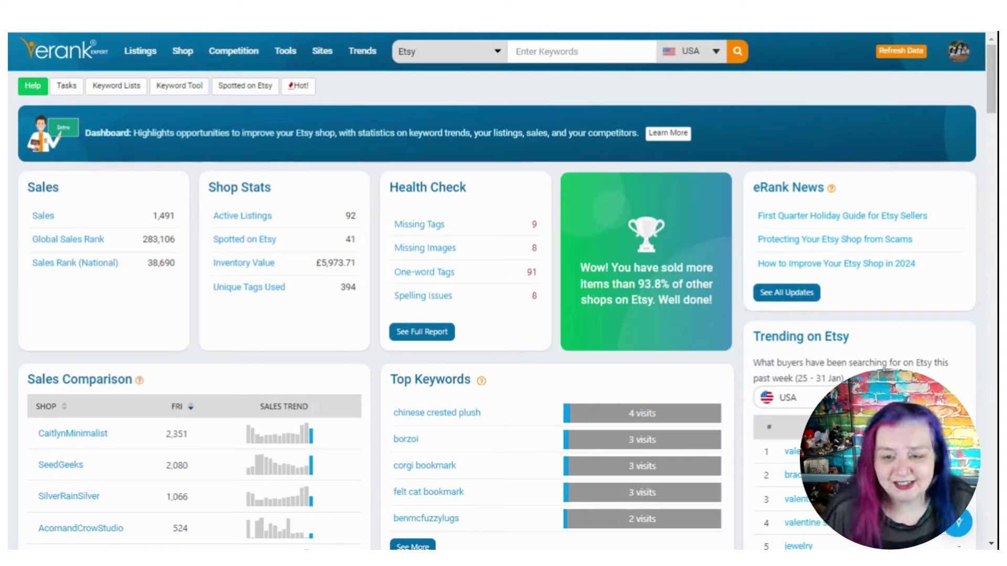
Open Monthly Trends and scroll to January 2024's Buzzing on Etsy keyword table
mouse_move(369, 62)
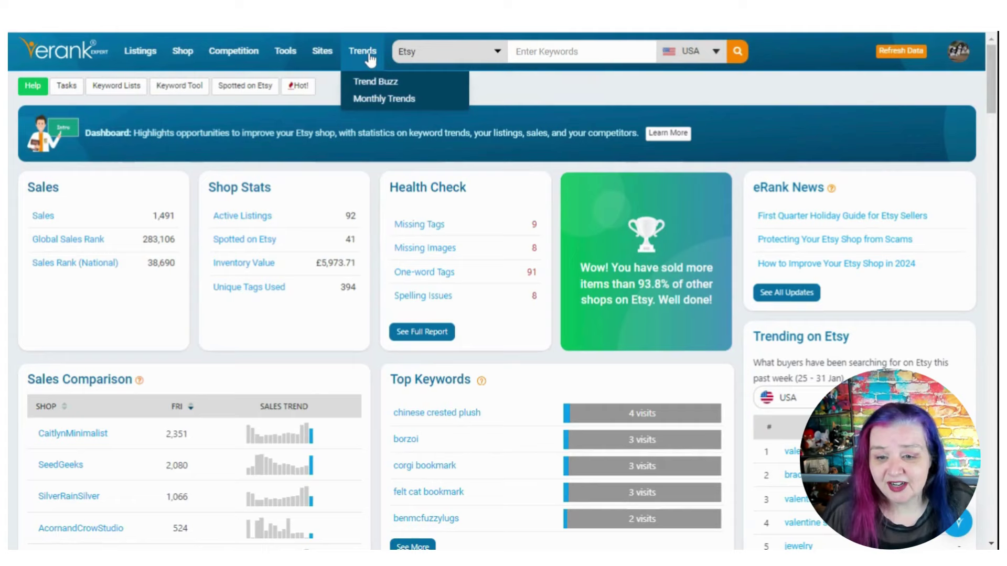
click(382, 100)
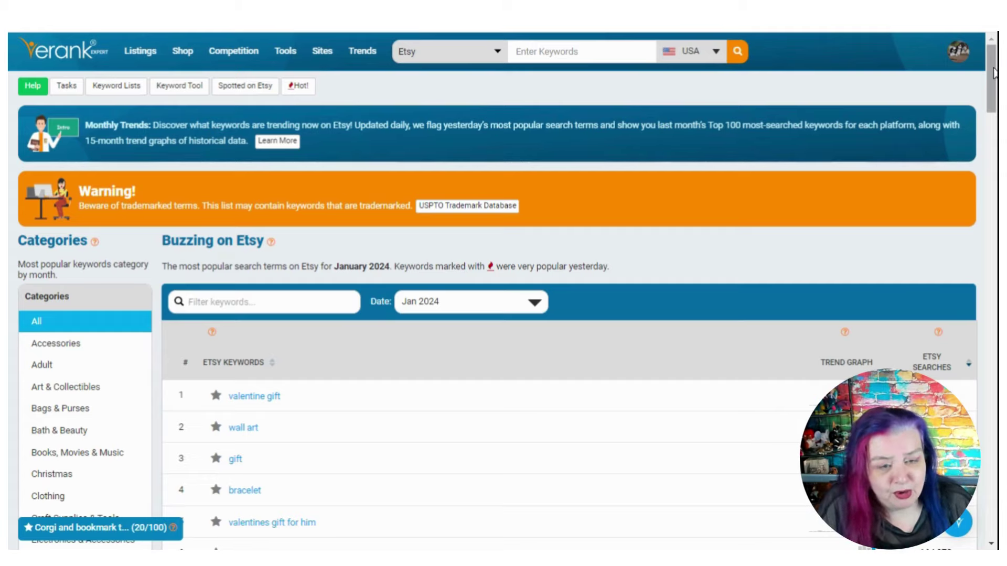
drag(994, 74, 995, 77)
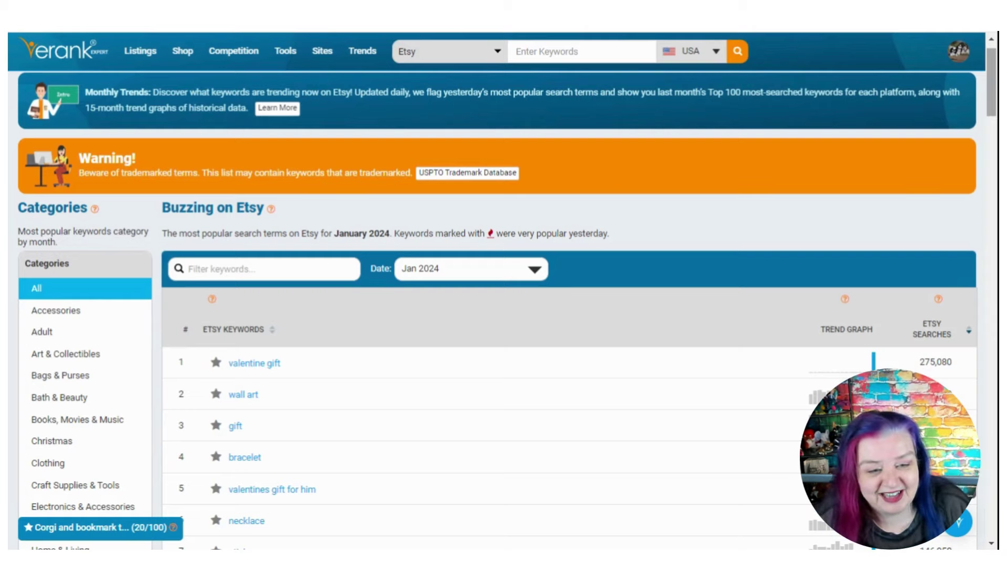
drag(995, 76, 995, 87)
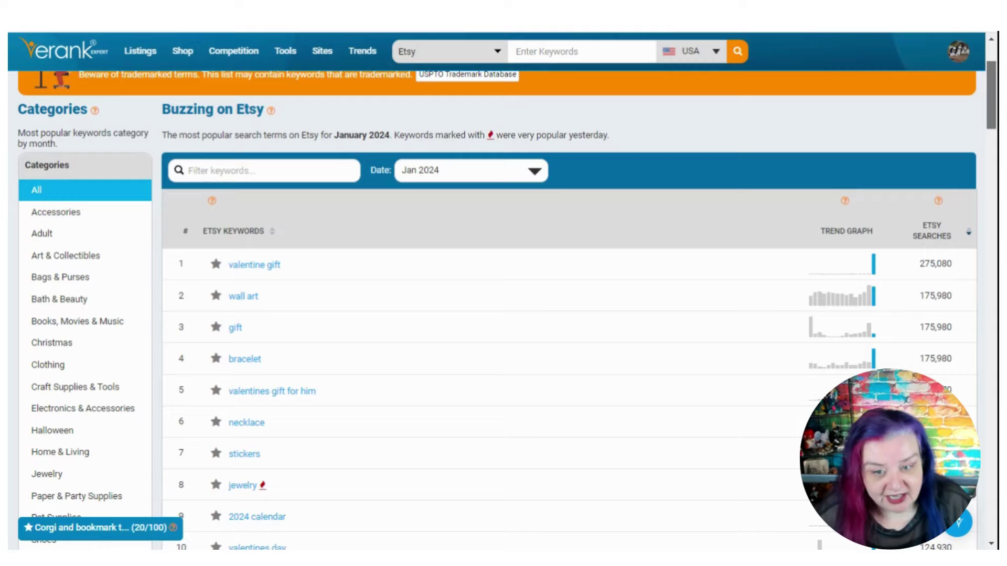
scroll(859, 230, down, 1)
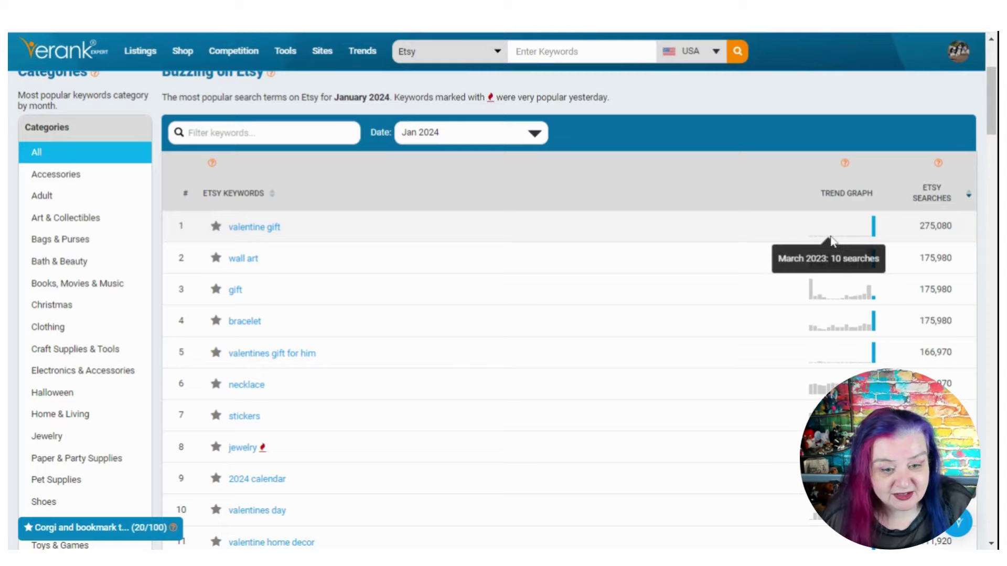
mouse_move(844, 242)
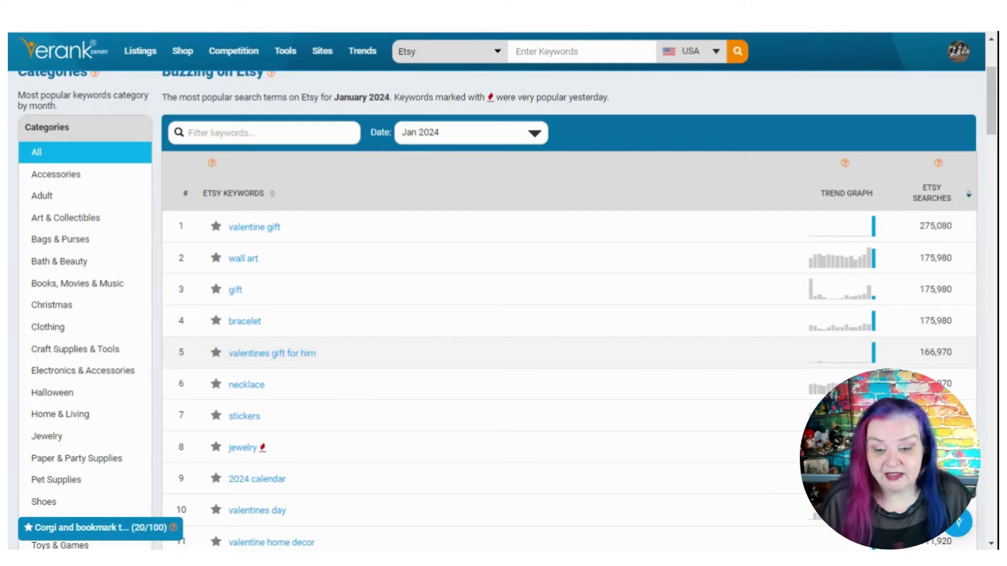
scroll(624, 355, up, 2)
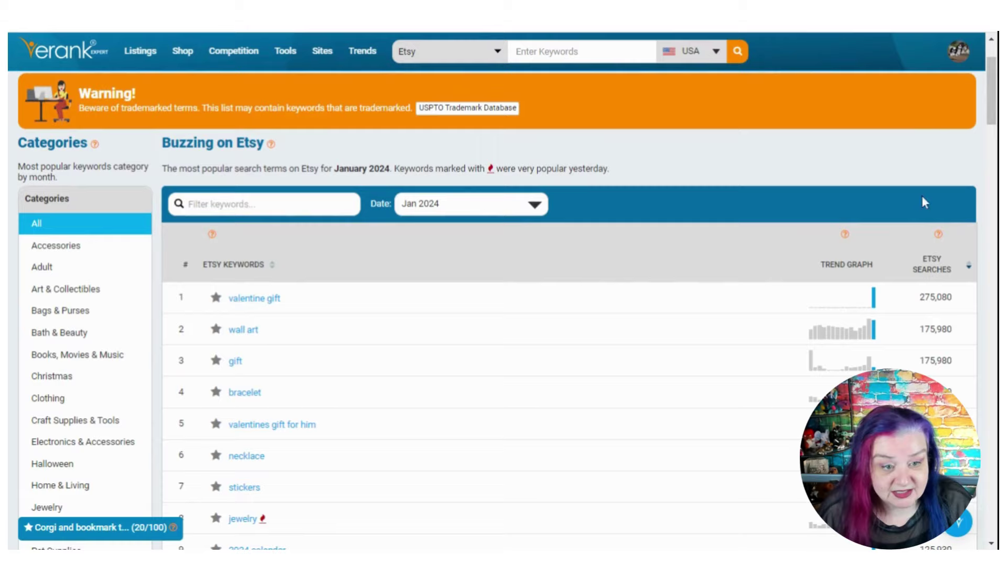
drag(993, 101, 994, 112)
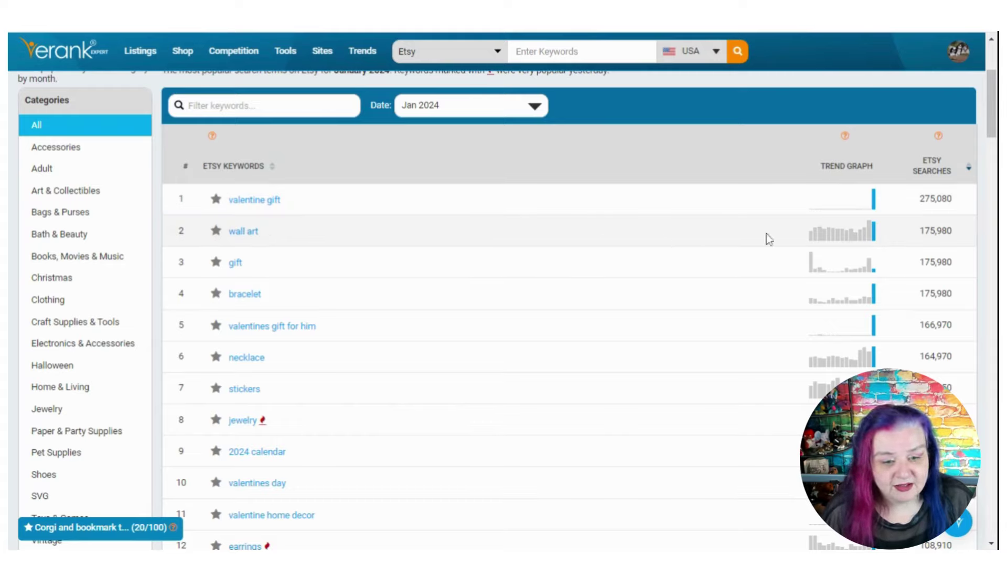
mouse_move(876, 234)
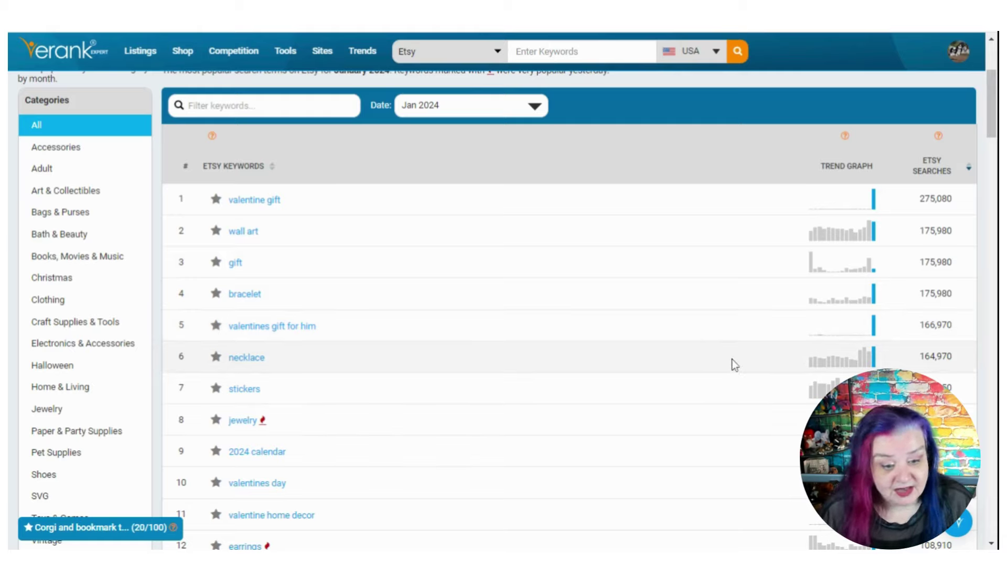
mouse_move(860, 356)
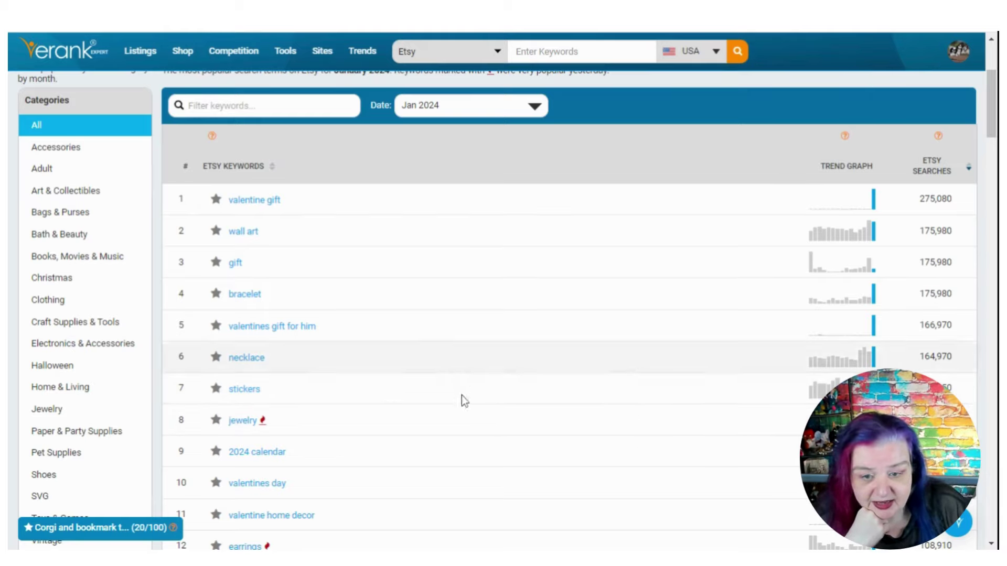
scroll(520, 423, down, 1)
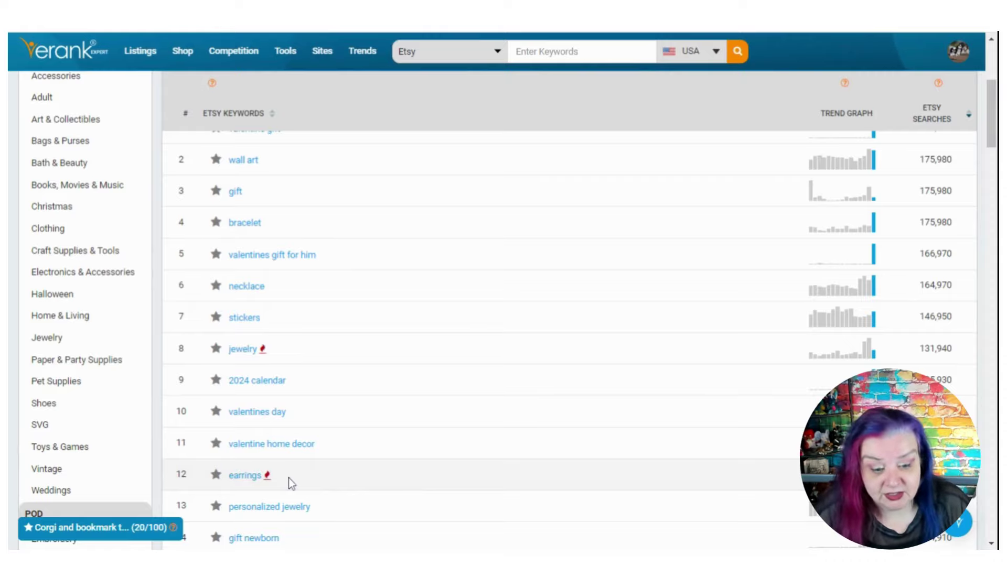
scroll(283, 478, down, 1)
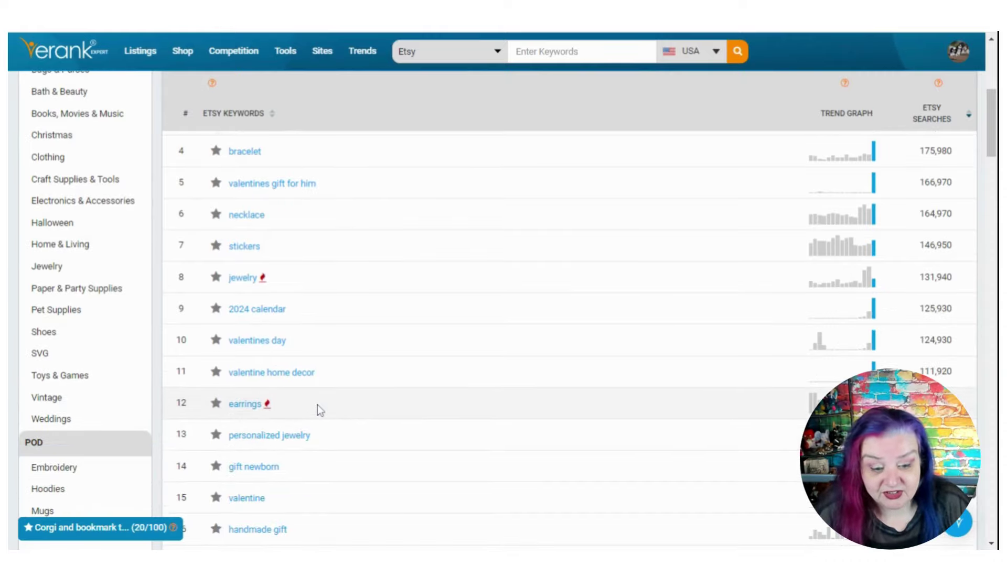
scroll(319, 408, down, 1)
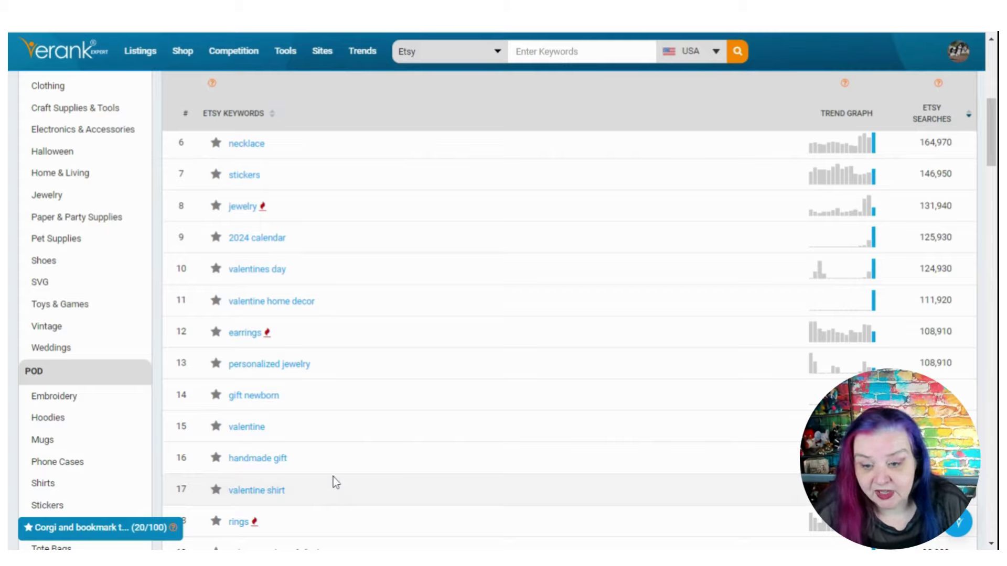
scroll(357, 439, down, 2)
scroll(360, 445, down, 2)
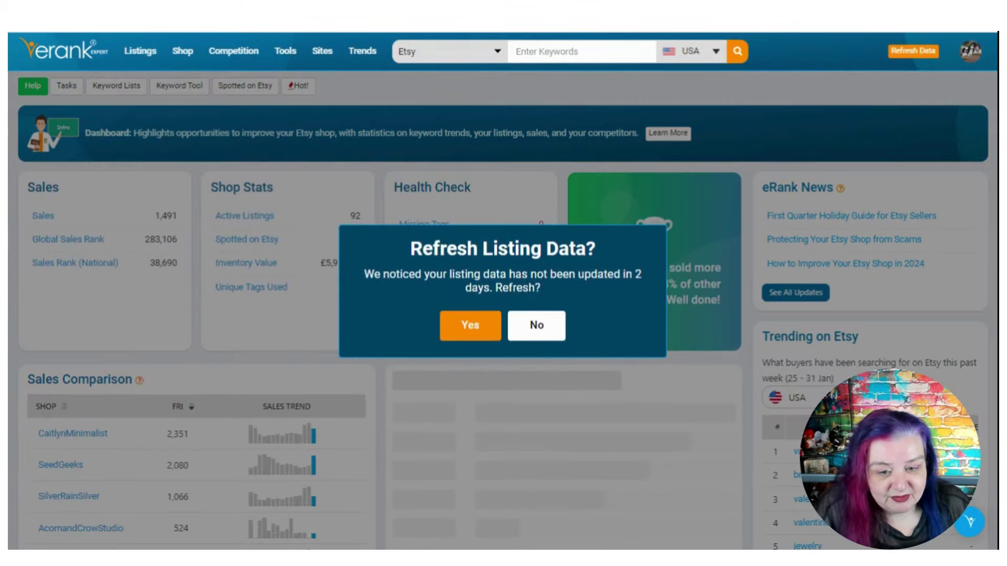
Decline the Refresh Listing Data prompt and scroll down the dashboard
click(531, 325)
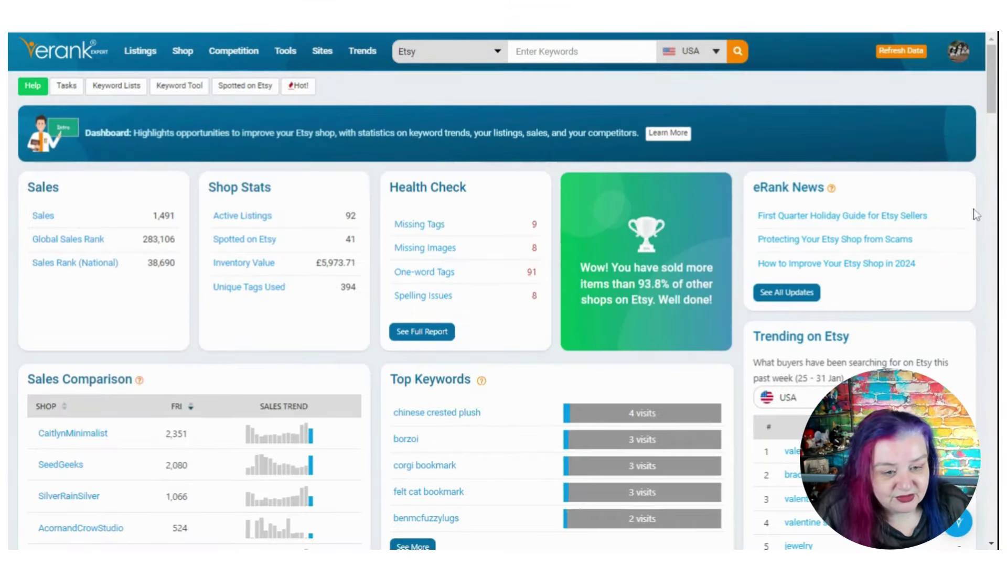
scroll(503, 299, down, 4)
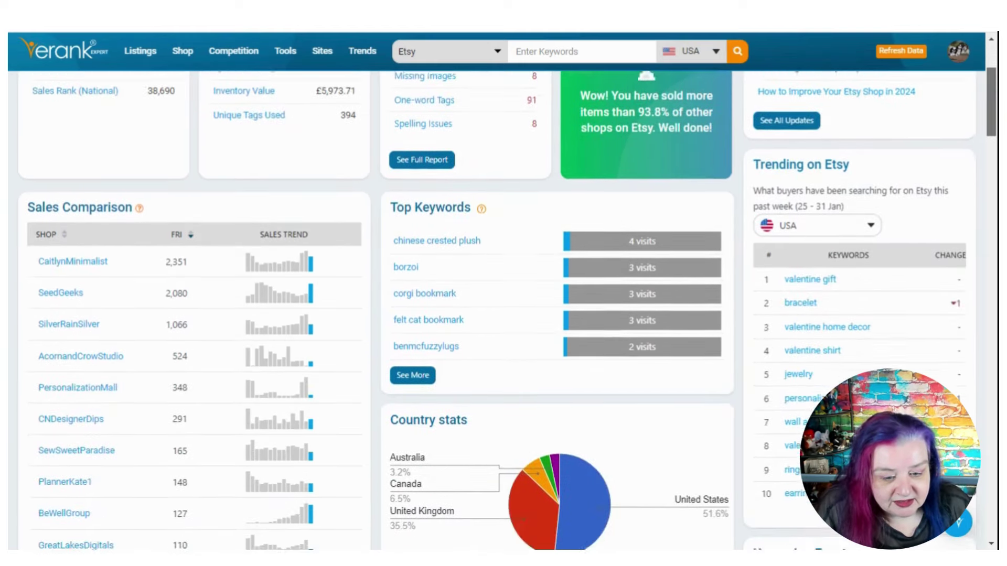
scroll(503, 299, down, 1)
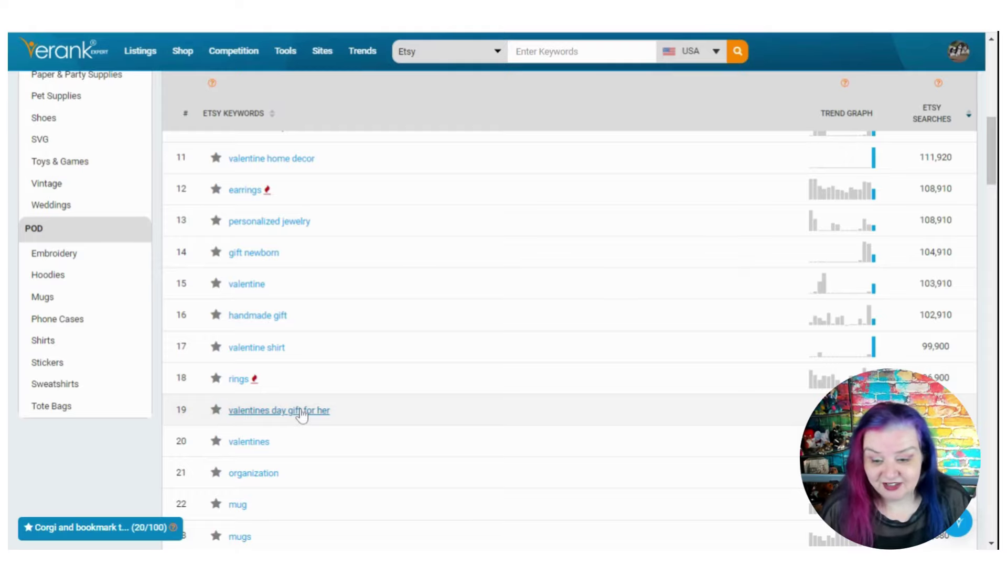
Scroll back to the top of the trending list and open the bracelet keyword report
scroll(508, 293, up, 7)
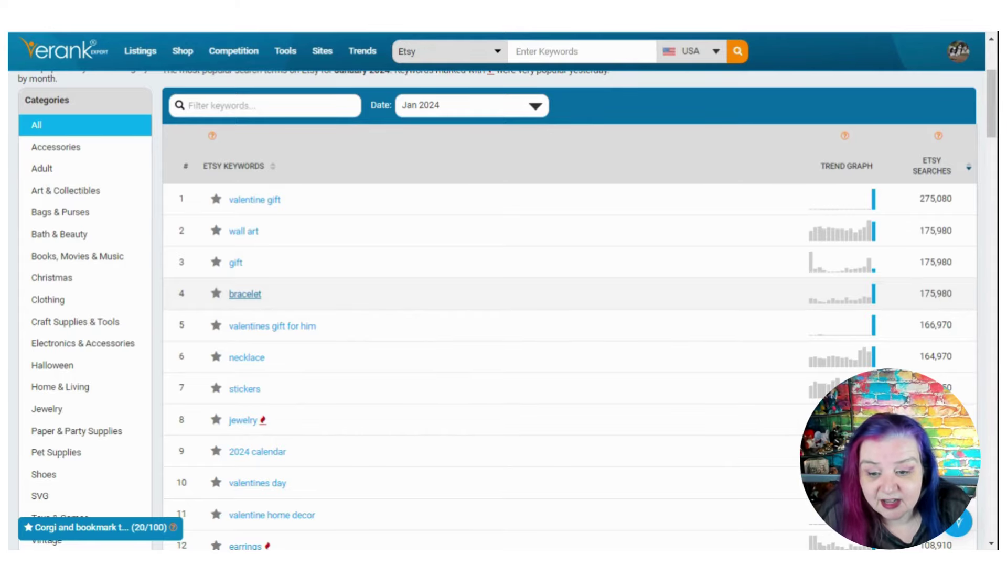
click(245, 294)
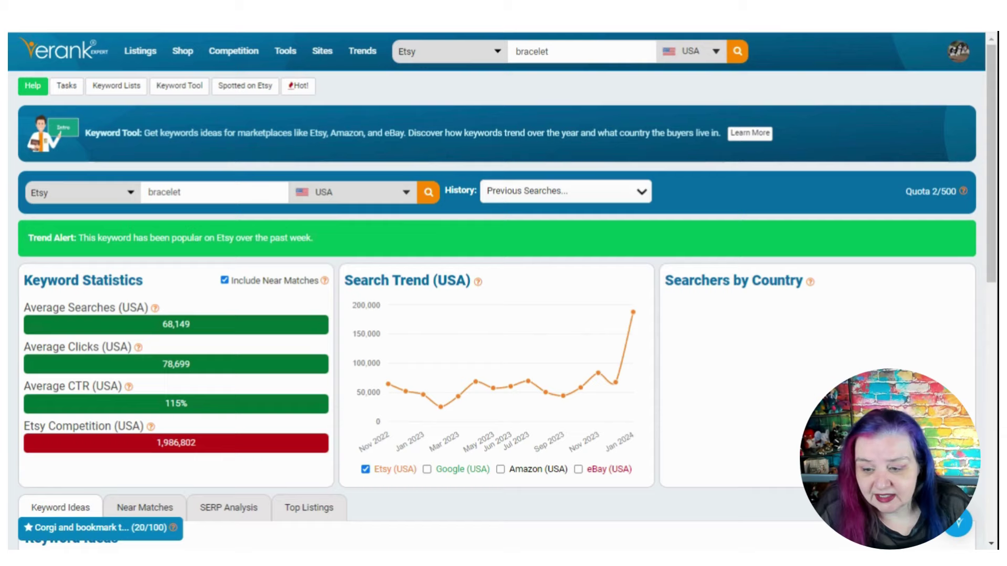
Toggle Include Near Matches on and off, ending on exact-match bracelet statistics
click(225, 281)
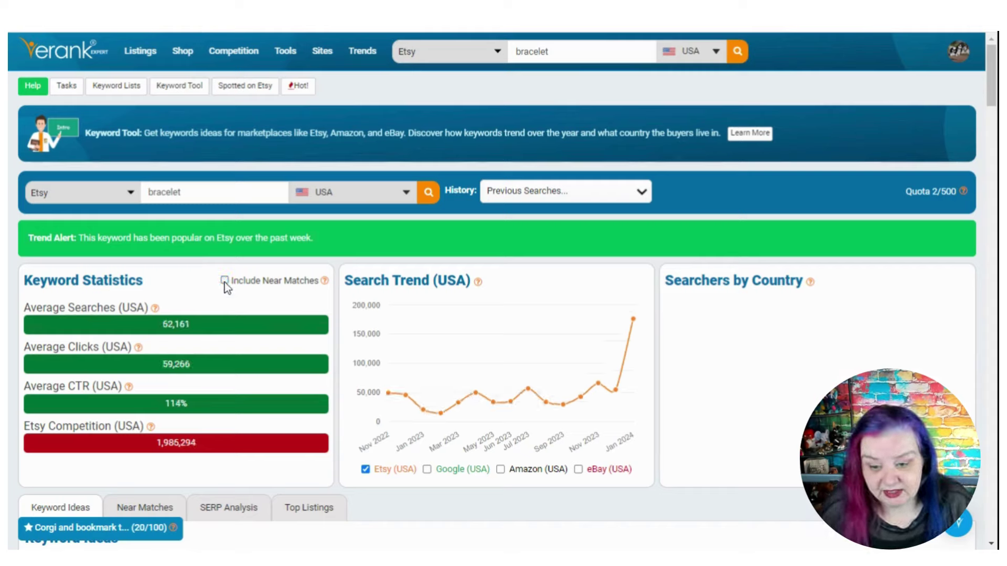
click(224, 281)
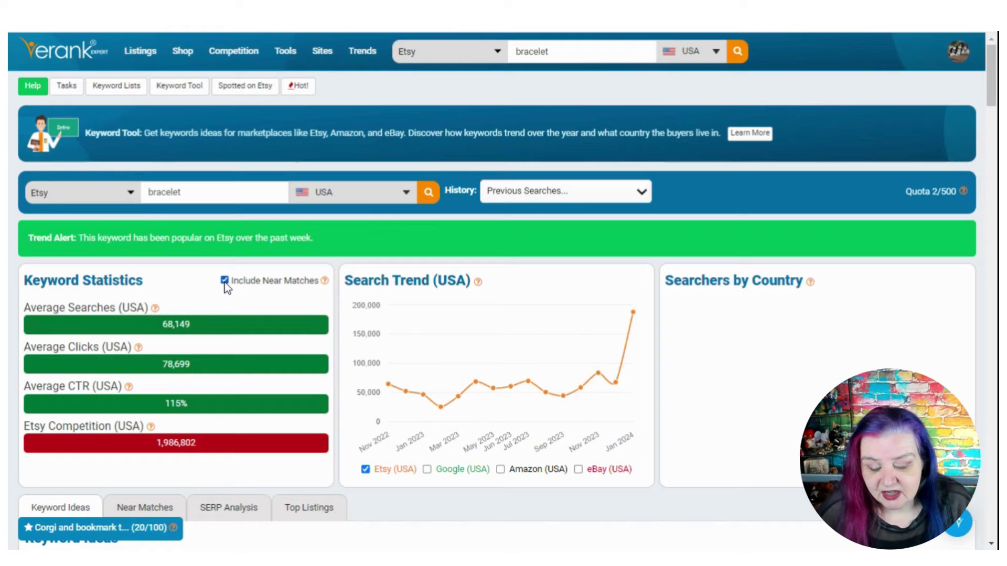
click(224, 281)
click(224, 281)
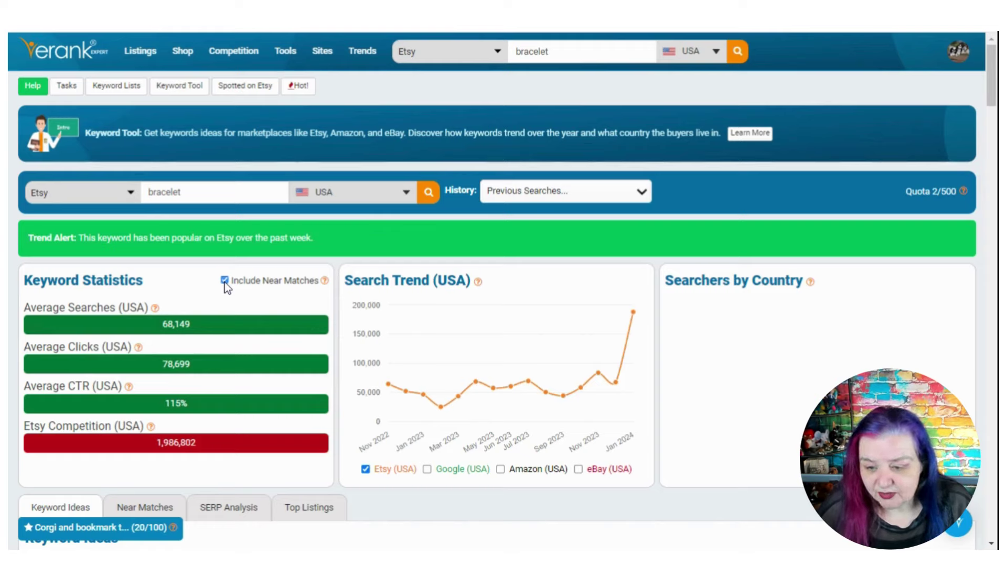
click(225, 281)
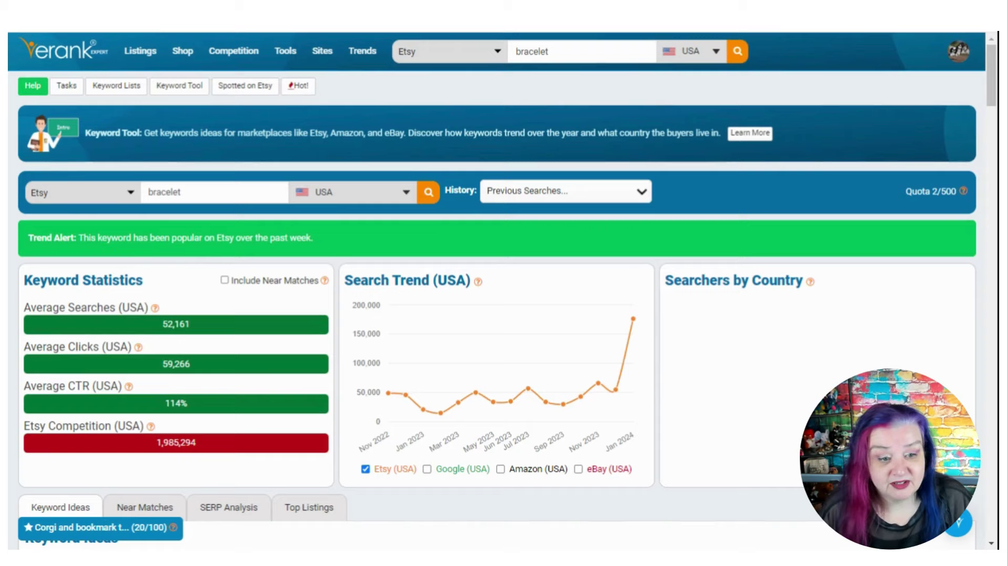
Scroll down to the Keyword Ideas table listing bracelets and charm bracelet
drag(991, 92, 992, 105)
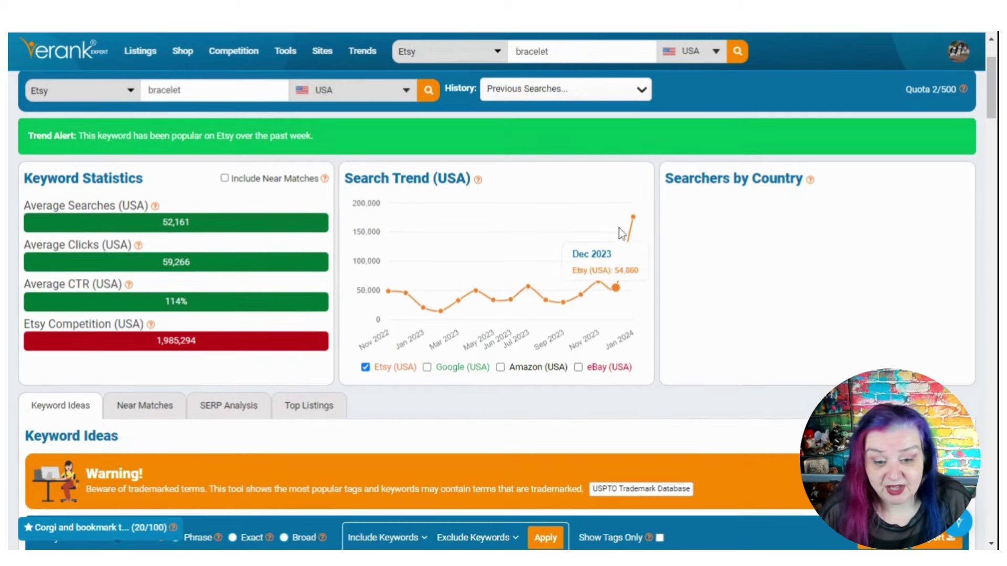
mouse_move(633, 218)
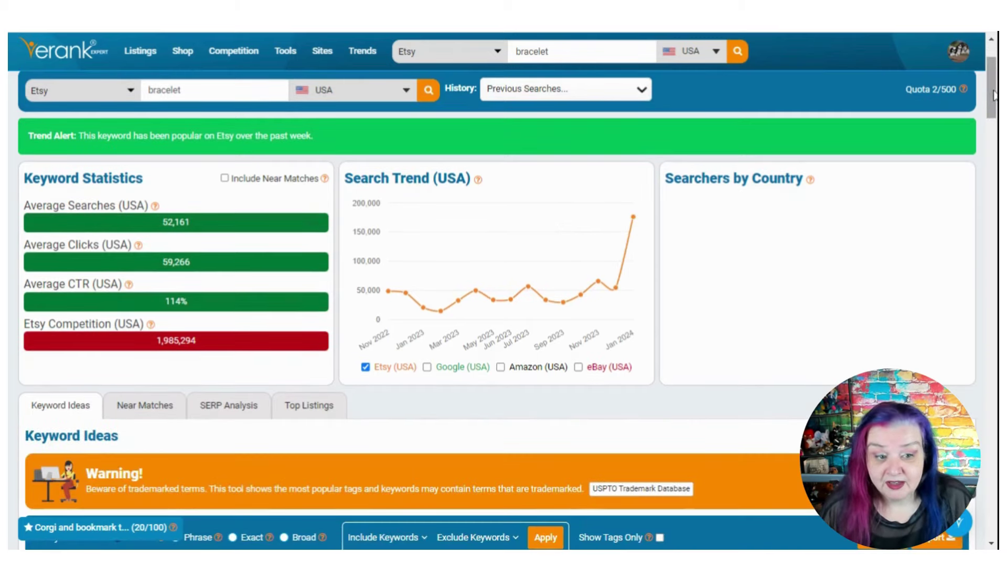
drag(993, 101, 994, 144)
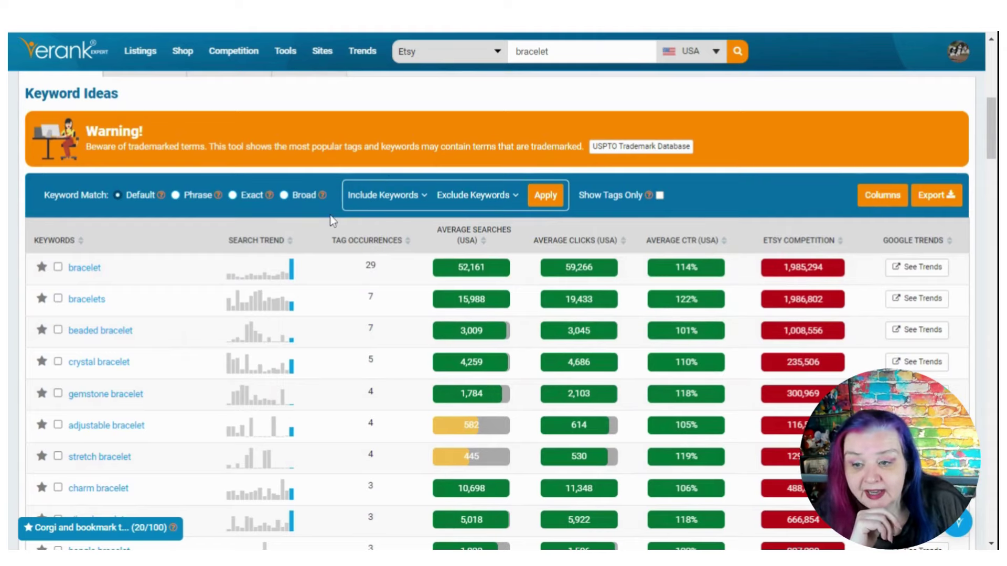
scroll(330, 215, up, 1)
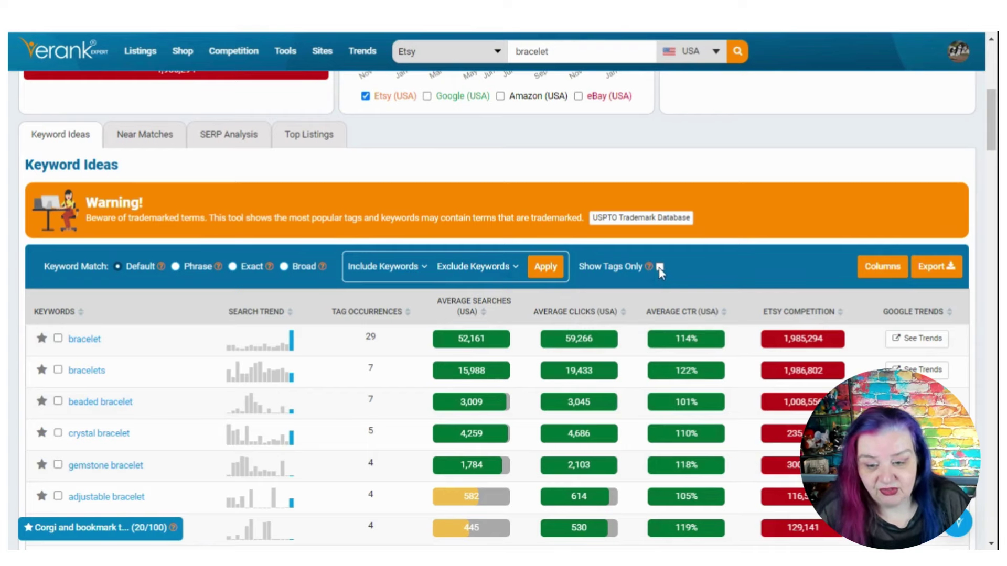
scroll(747, 232, down, 1)
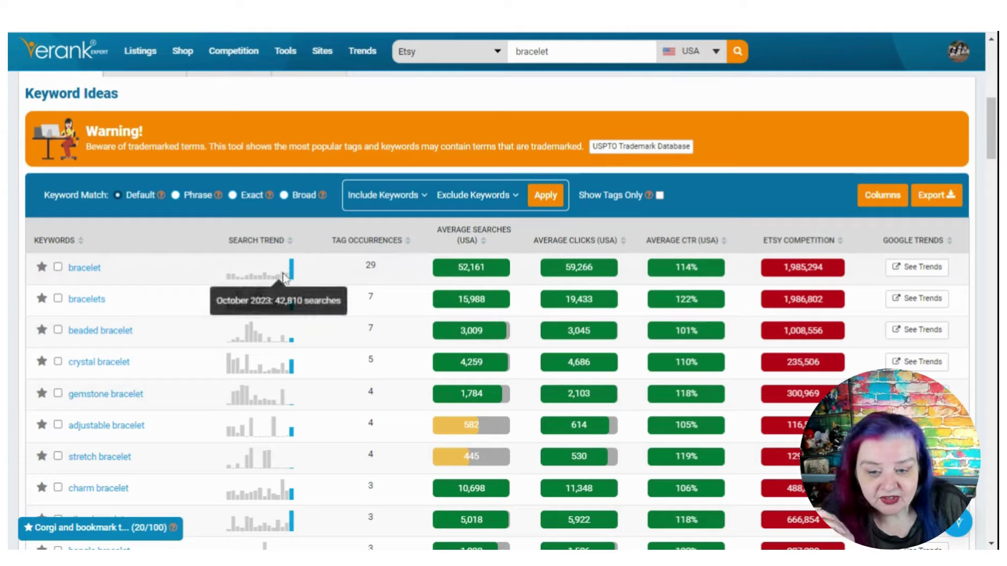
Sort the bracelet Keyword Ideas table by the Search Trend column
mouse_move(292, 273)
mouse_move(289, 243)
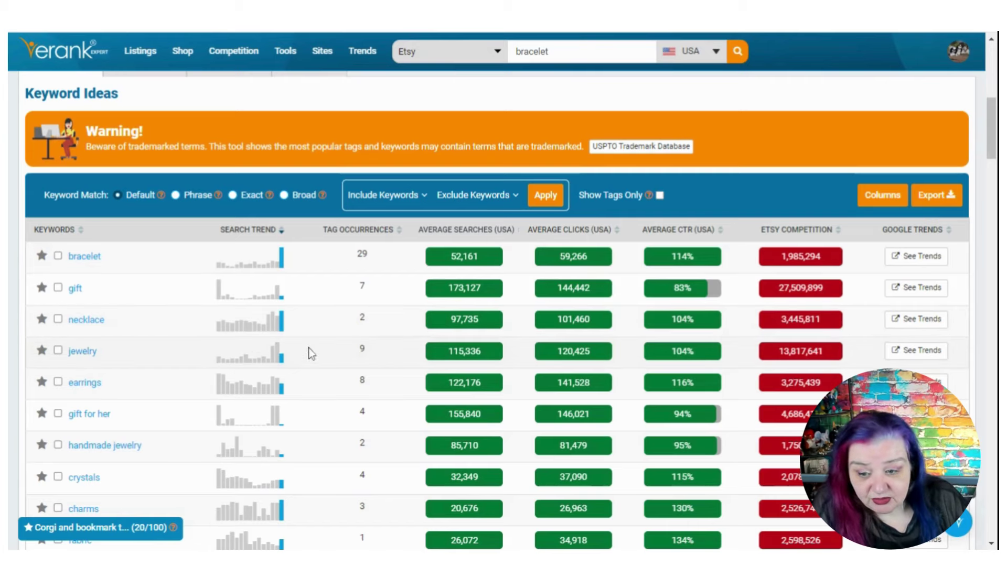
Scroll the trend-sorted ideas past vintage, beads and pearl necklace, reading a sparkline's monthly values
scroll(301, 360, down, 2)
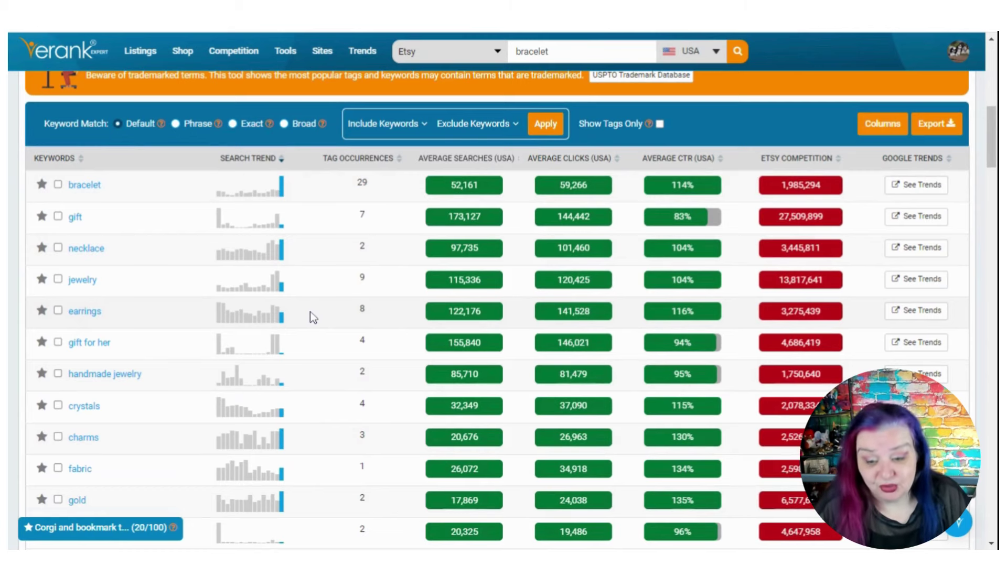
scroll(310, 309, down, 2)
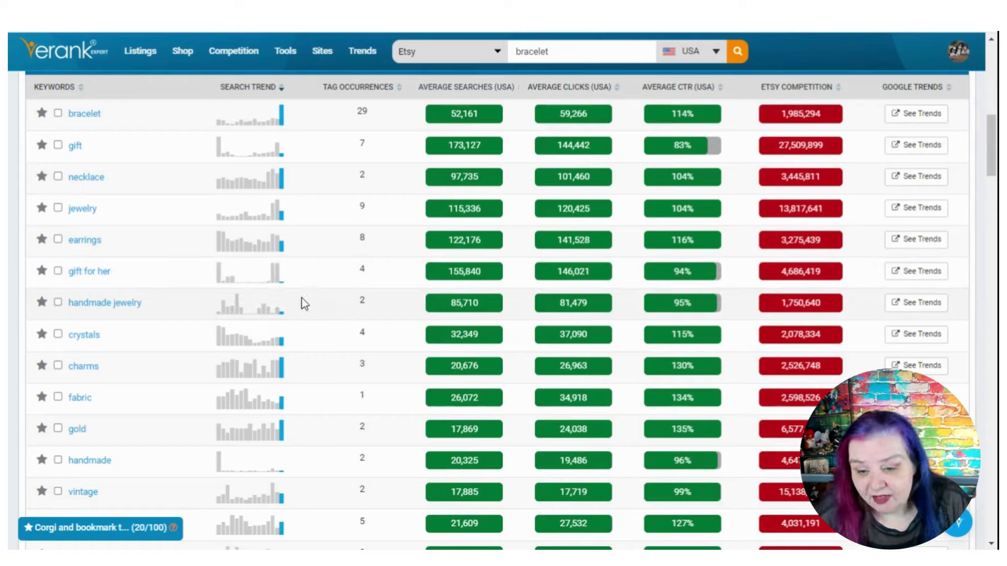
mouse_move(228, 283)
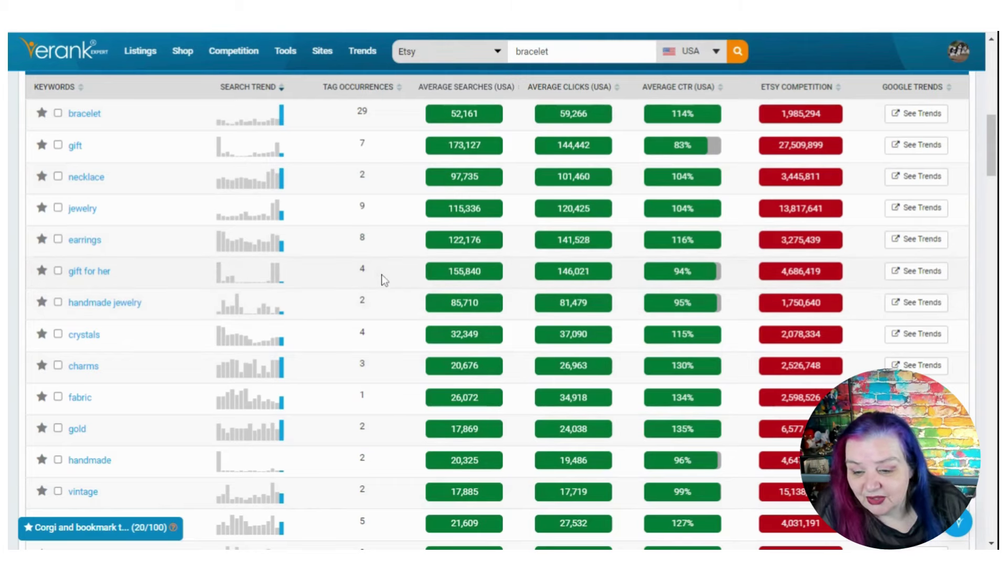
scroll(382, 278, down, 2)
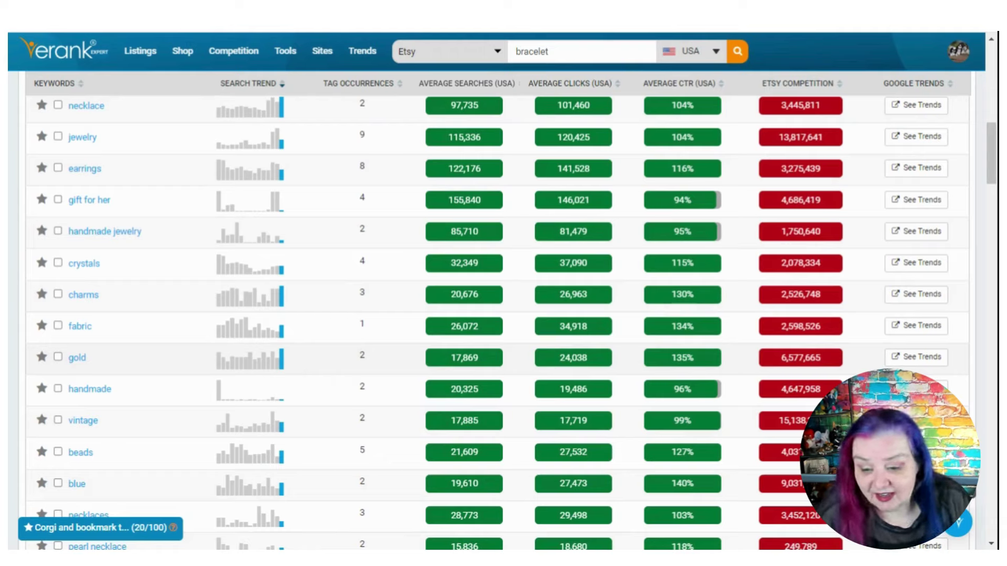
Check the handmade trend chart, then scroll down to the custom and charm bracelet rows
scroll(316, 358, down, 1)
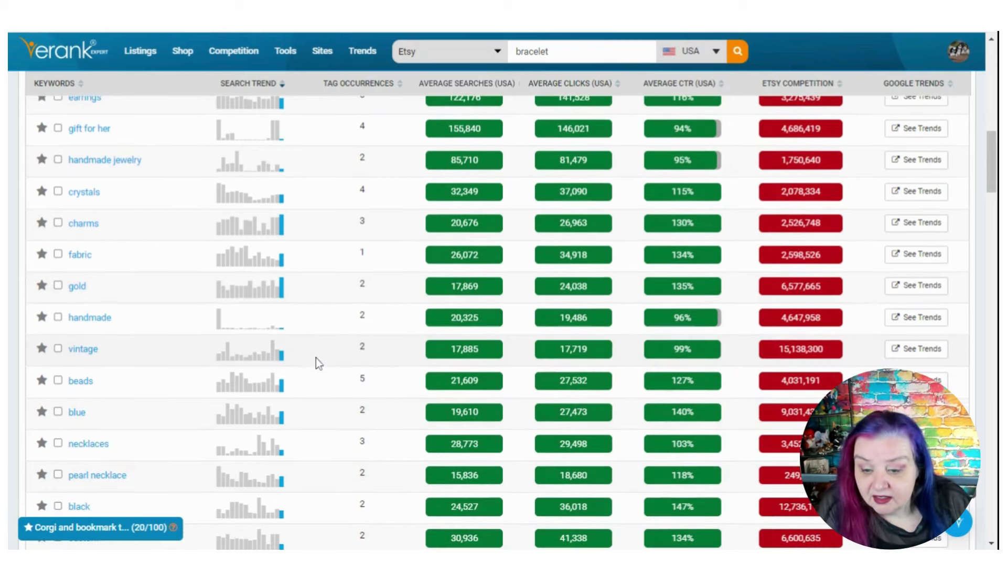
mouse_move(224, 320)
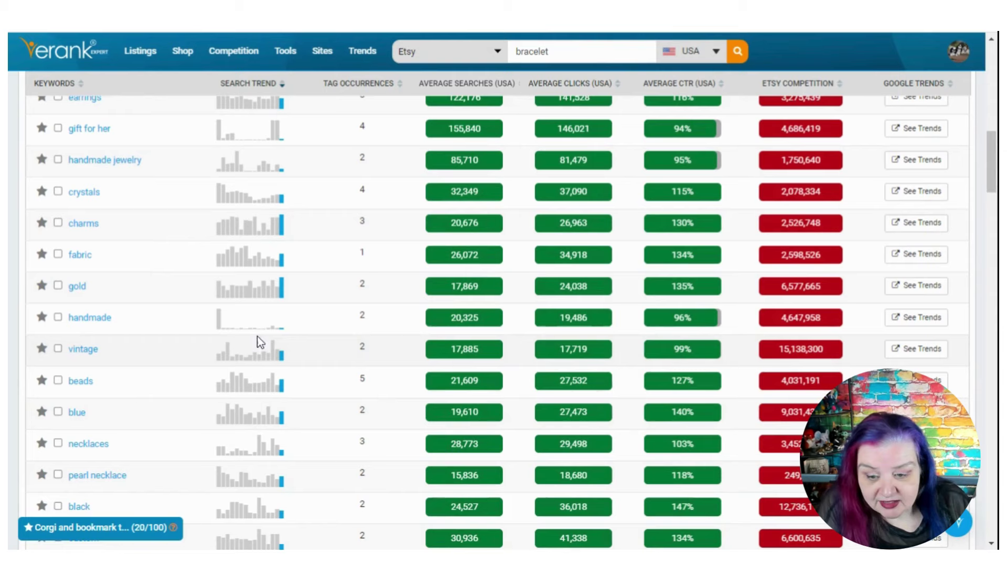
mouse_move(282, 333)
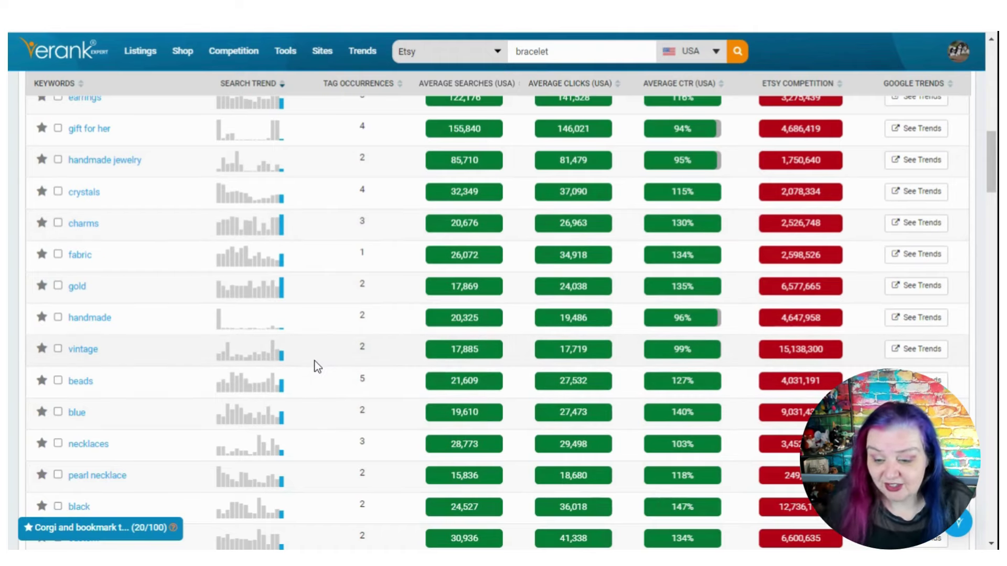
scroll(335, 365, down, 1)
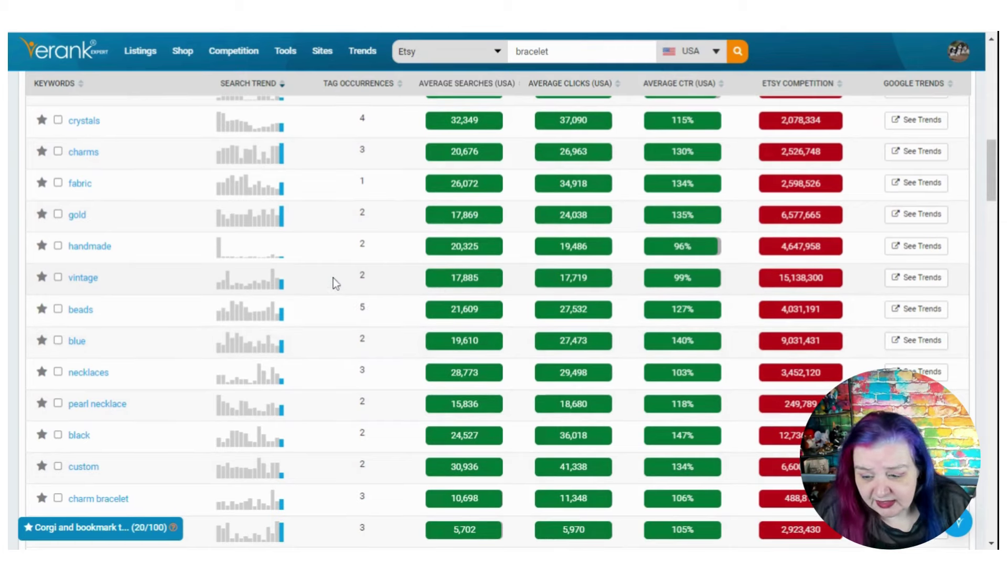
Scroll down to couples bracelet, wedding ring and beaded necklace, checking the vintage jewelry sparkline
scroll(333, 278, down, 1)
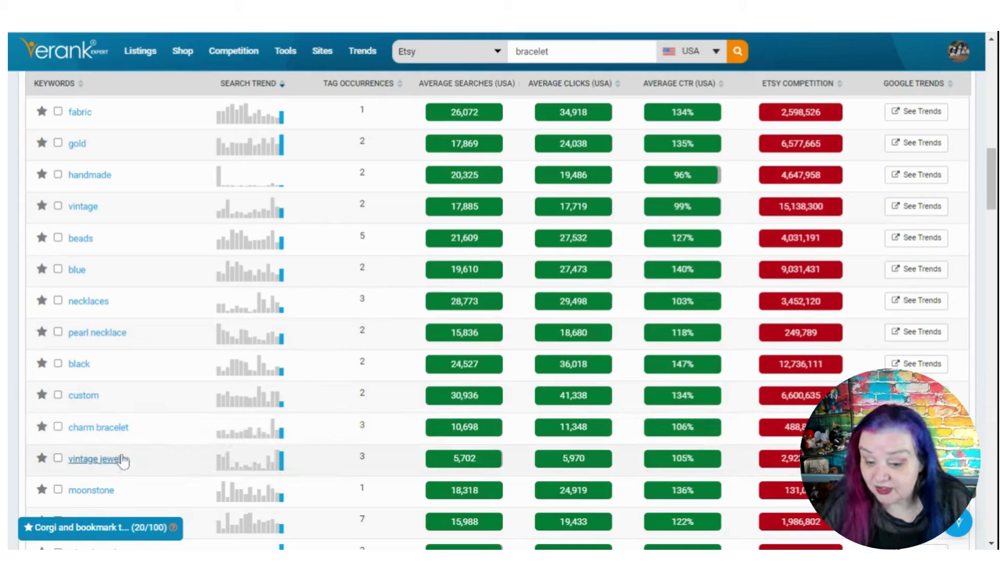
mouse_move(275, 465)
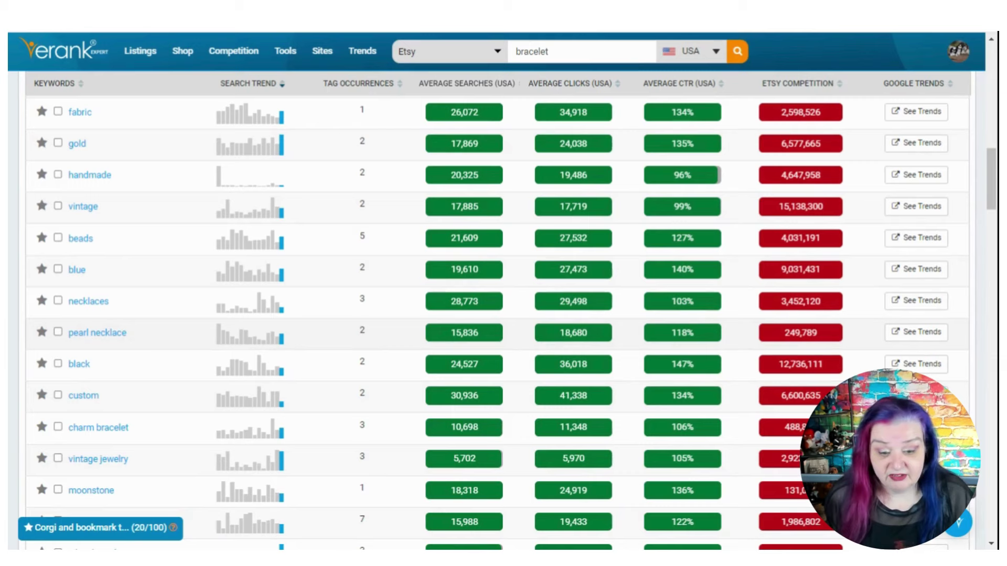
scroll(364, 329, down, 1)
scroll(364, 329, down, 1)
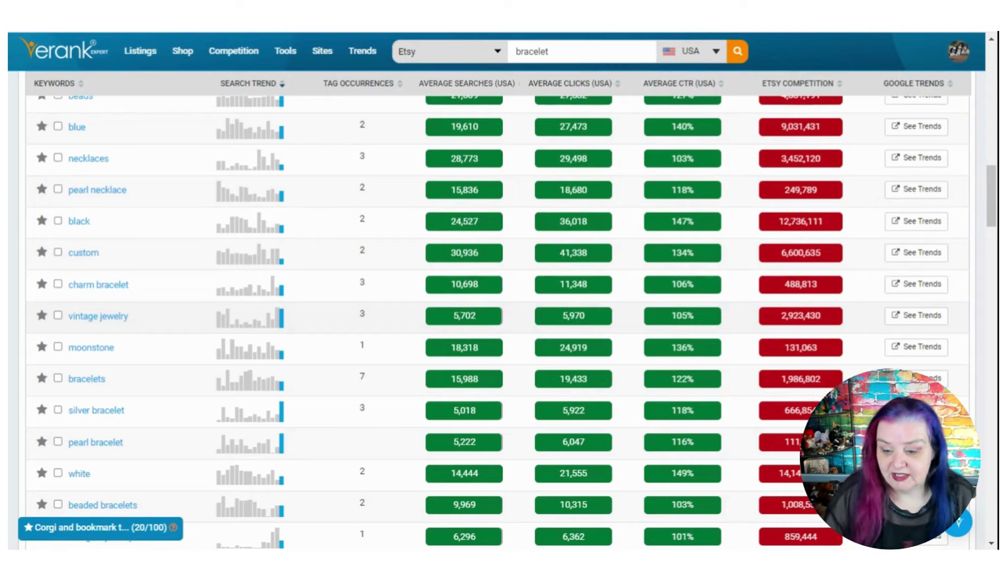
scroll(367, 333, down, 1)
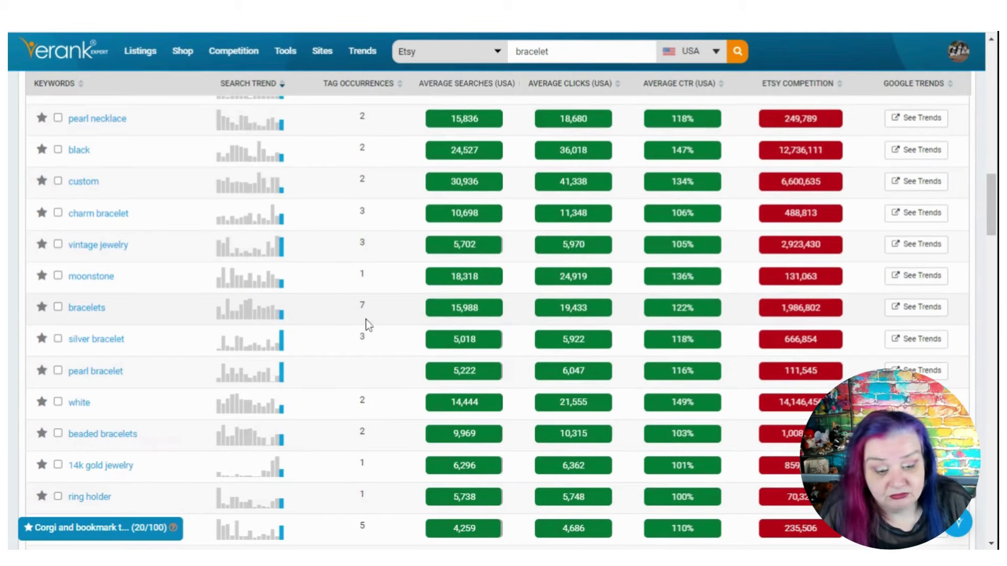
scroll(368, 324, down, 1)
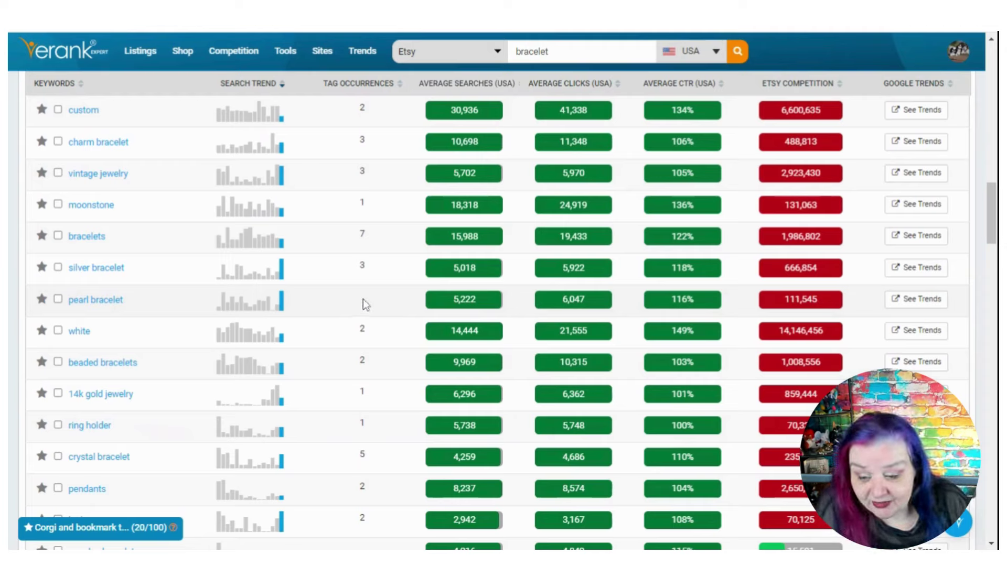
scroll(364, 303, down, 1)
scroll(363, 299, down, 2)
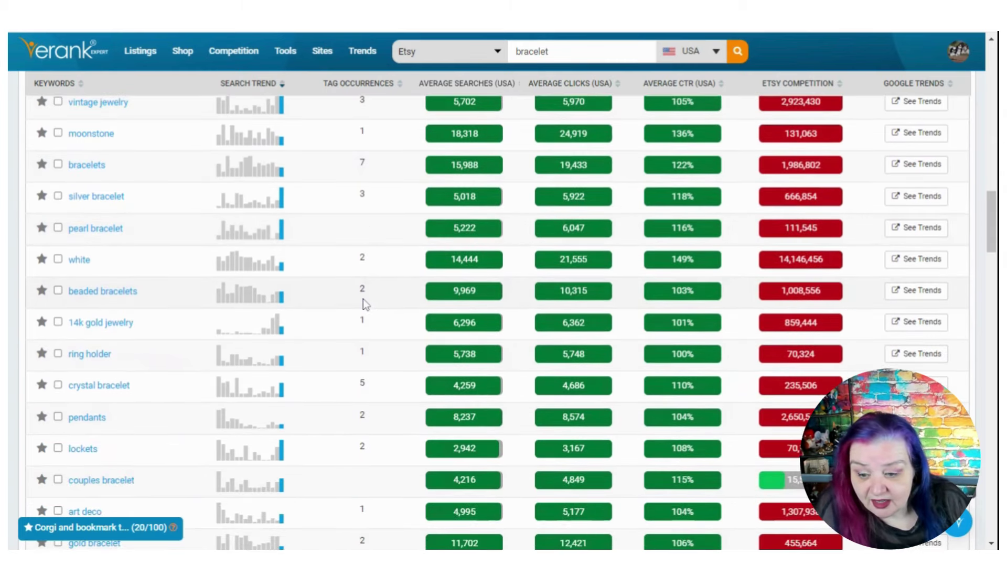
scroll(363, 299, down, 2)
scroll(363, 298, down, 2)
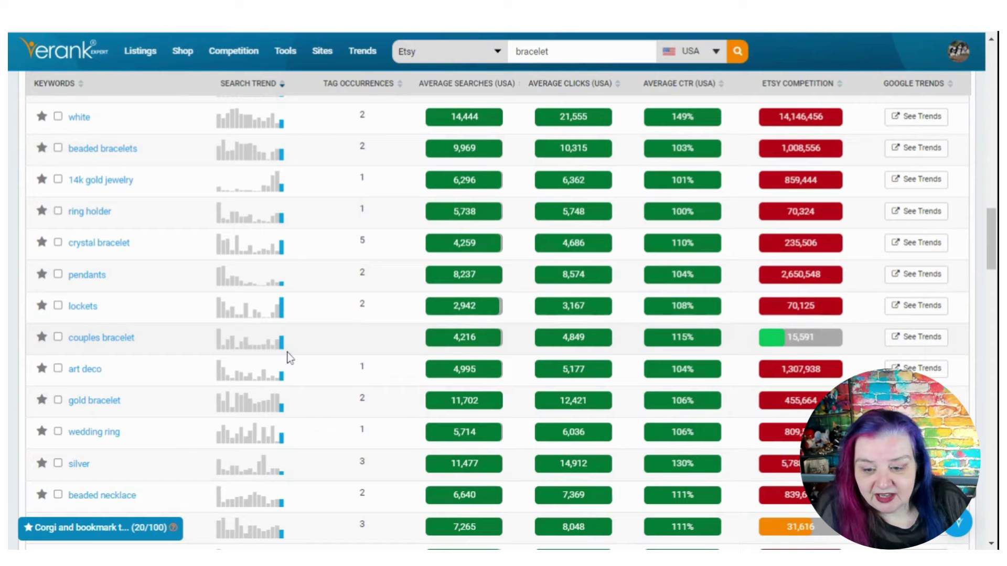
Scroll the ideas list until gold bracelet is the top row, through vintage earrings
mouse_move(284, 347)
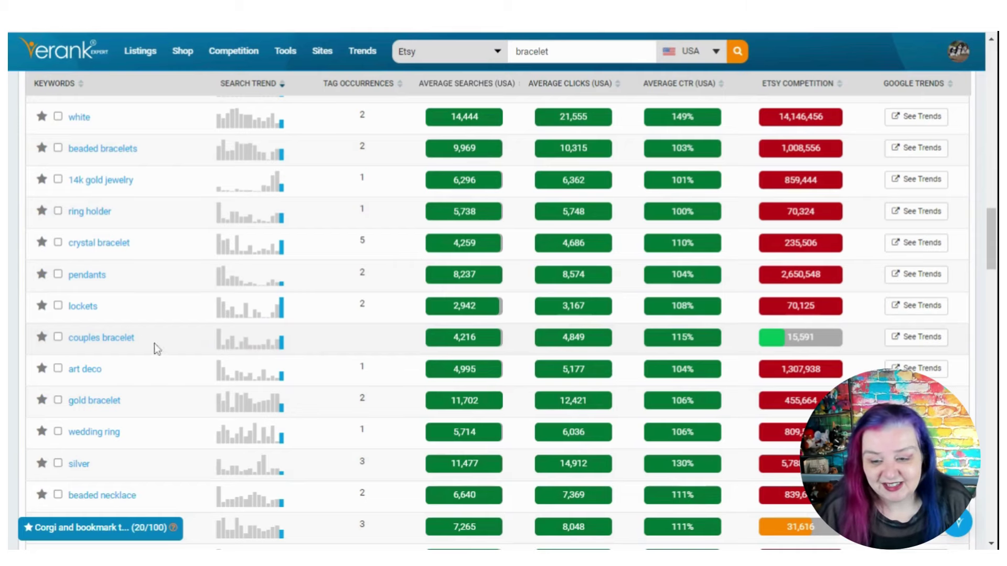
scroll(328, 352, down, 3)
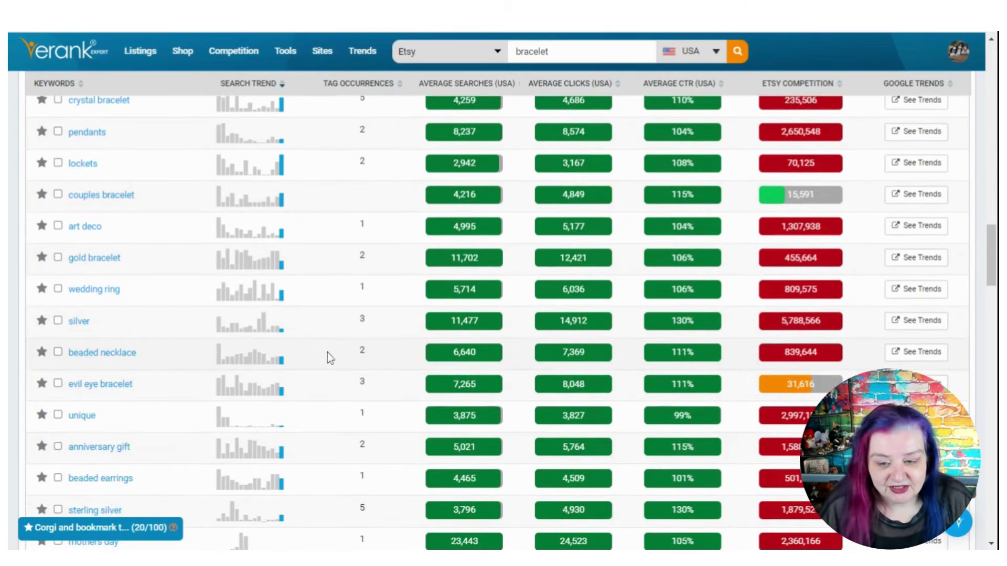
scroll(327, 352, down, 2)
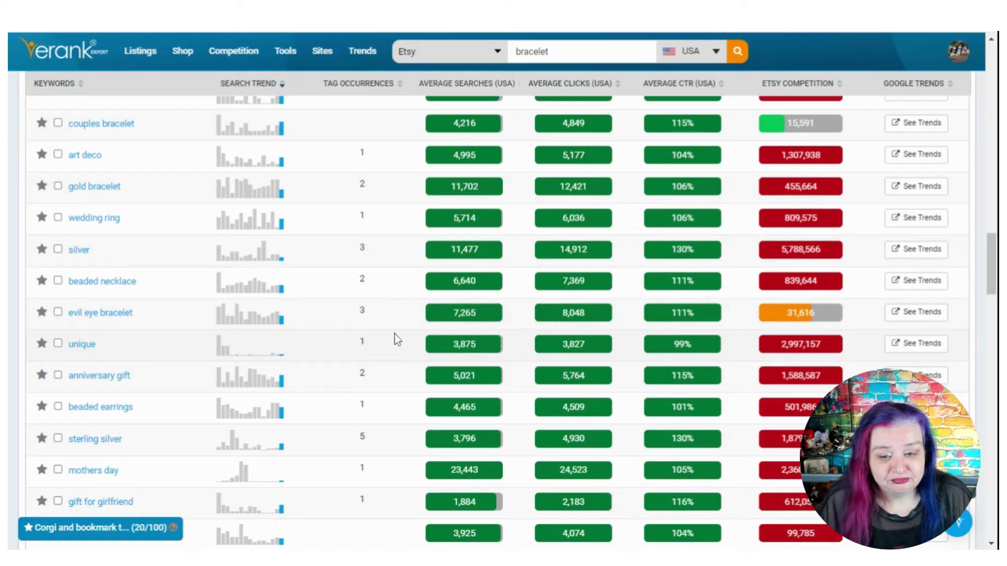
Scroll down to mothers day and read nail bracelet's latest monthly search value
scroll(339, 317, down, 4)
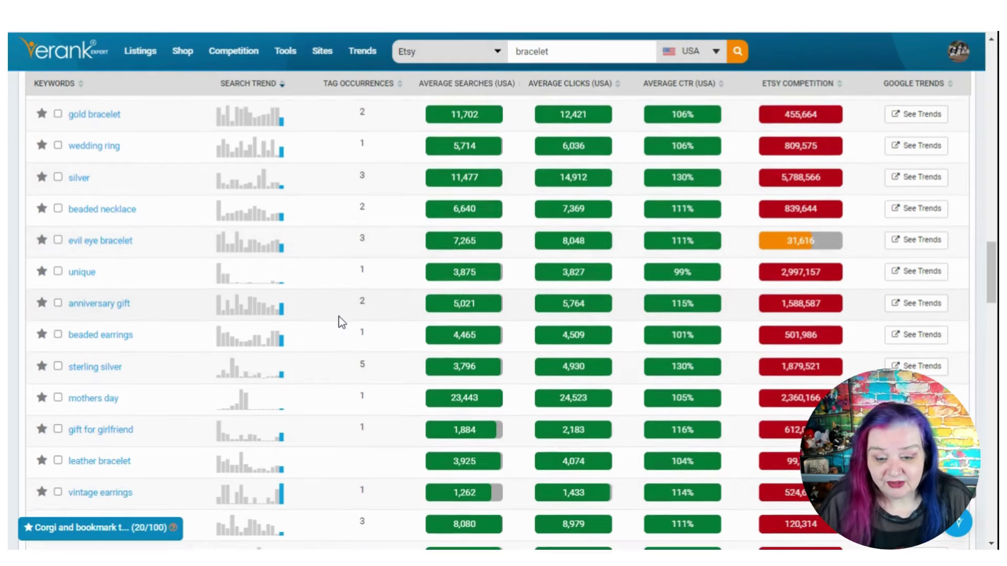
scroll(339, 317, down, 1)
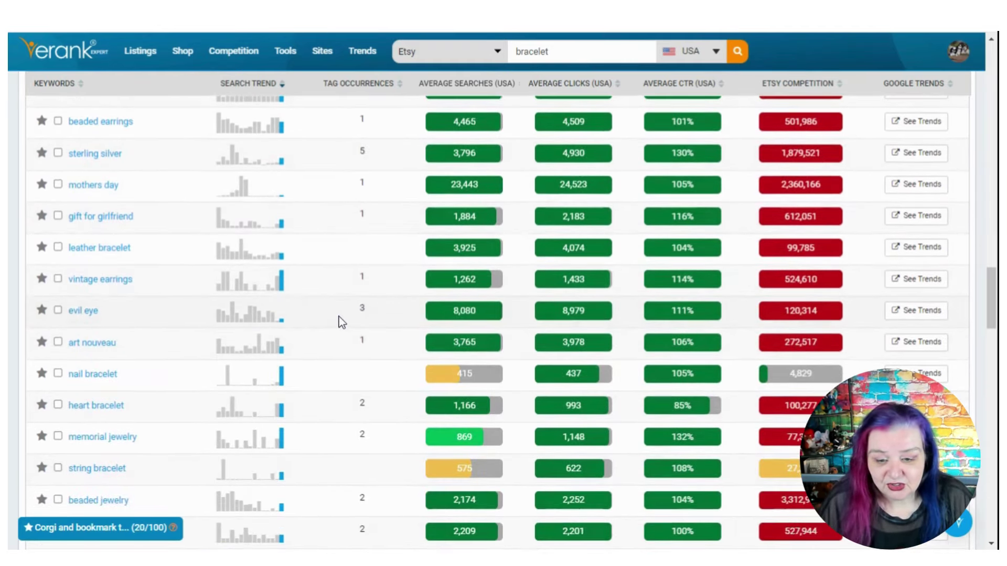
scroll(339, 317, down, 1)
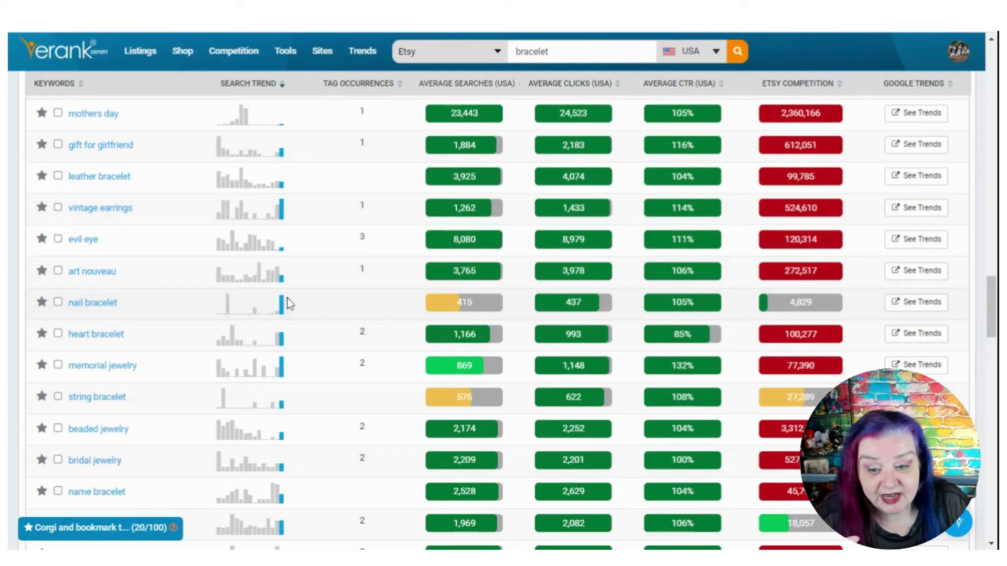
mouse_move(283, 307)
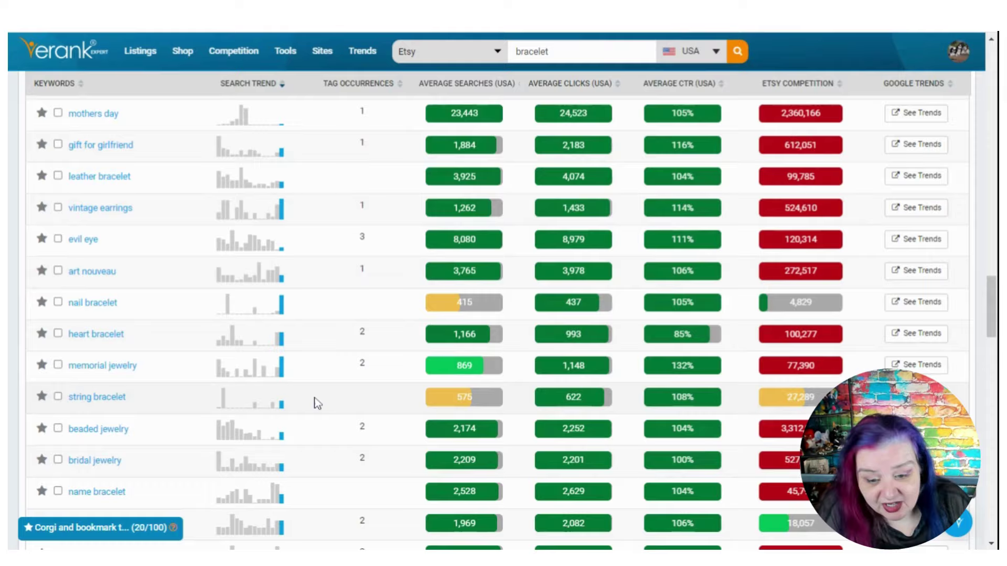
Scroll a few rows down and read string bracelet's trend: 2,520 searches in January 2024
scroll(316, 403, down, 3)
mouse_move(278, 267)
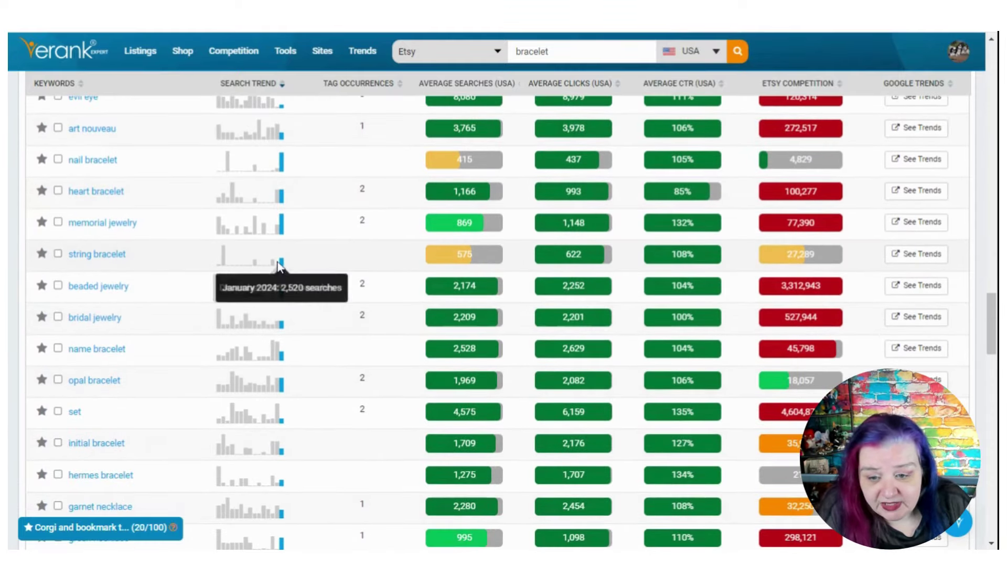
mouse_move(223, 257)
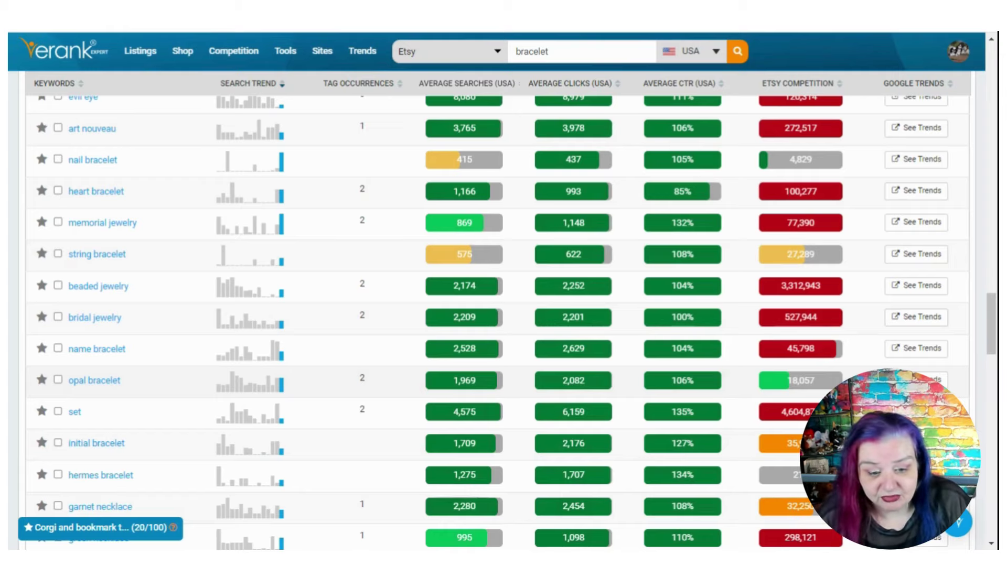
Read hermes bracelet's monthly search trend, then scroll until string bracelet is the top row
scroll(321, 391, down, 1)
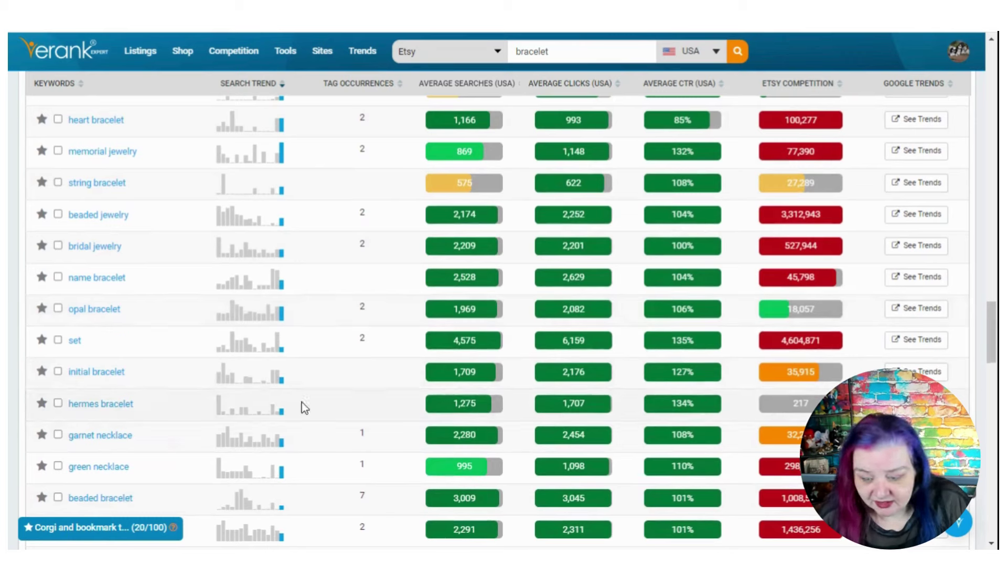
mouse_move(281, 419)
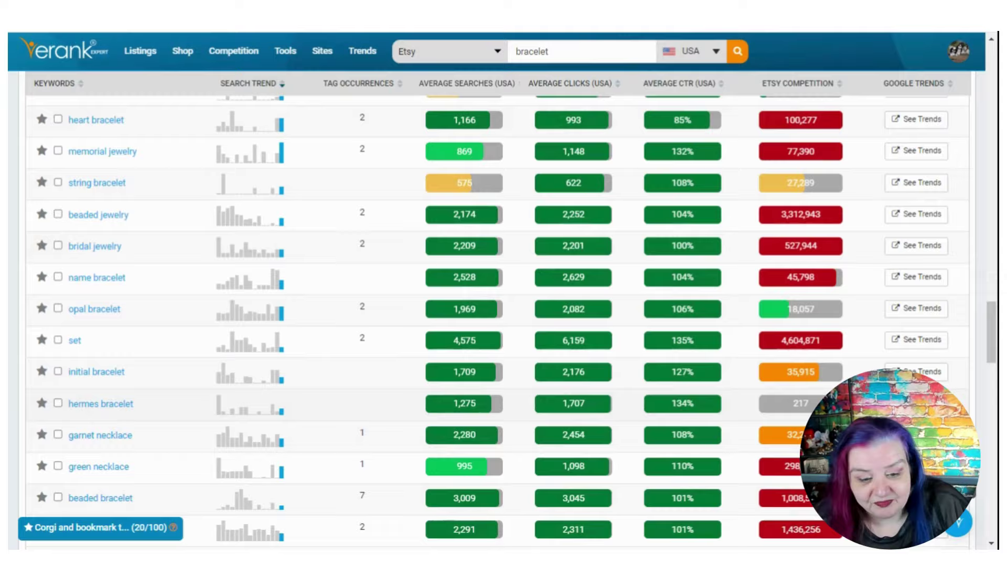
scroll(288, 400, down, 1)
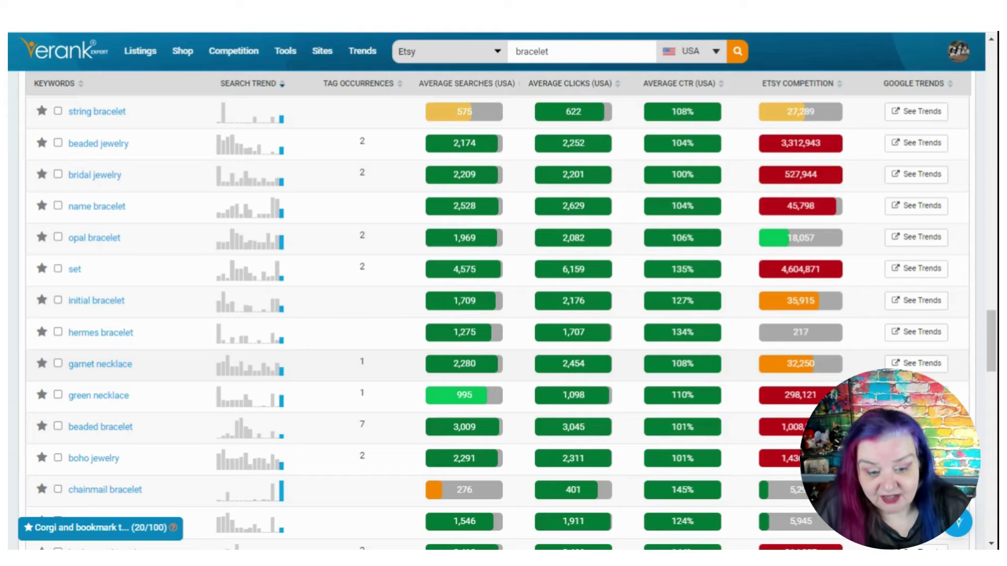
Check chainmail bracelet's latest monthly searches (276), then read the trend values further down toward pearls
scroll(791, 341, down, 3)
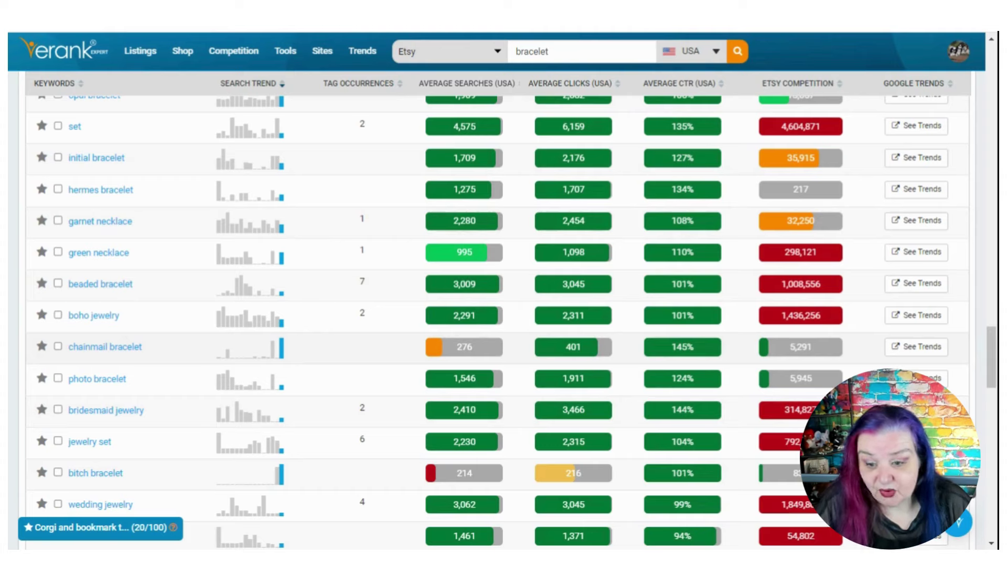
mouse_move(284, 350)
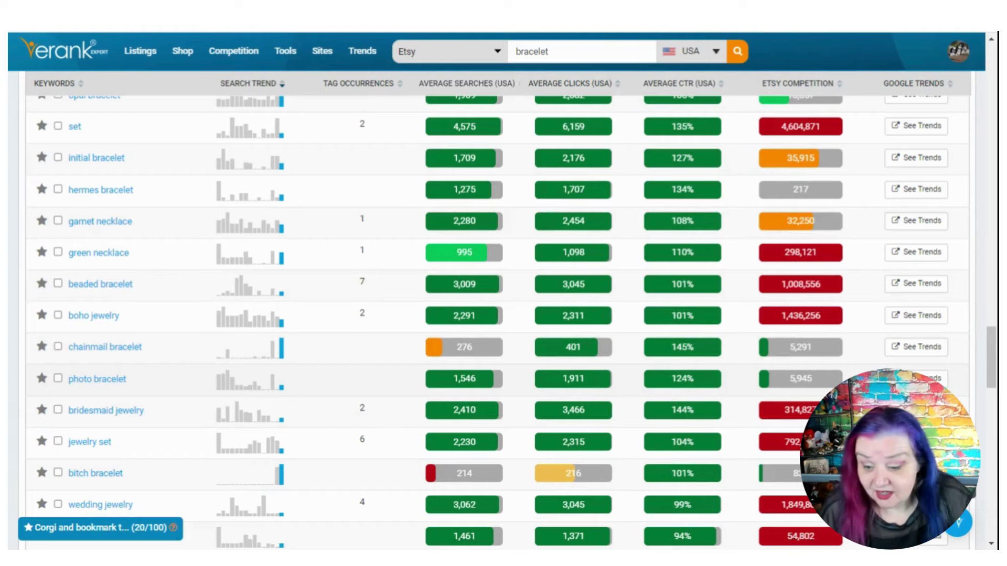
scroll(304, 386, down, 1)
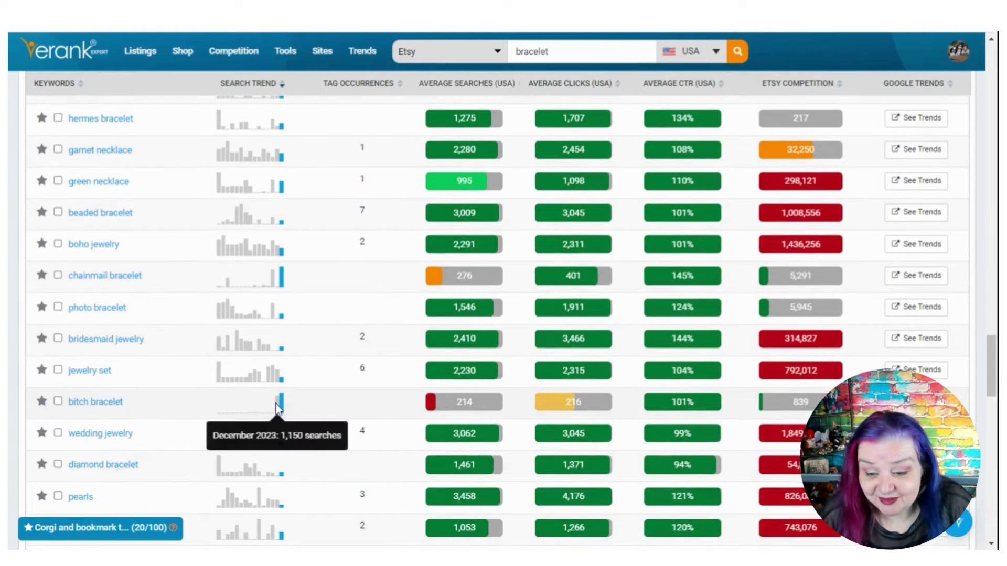
mouse_move(282, 406)
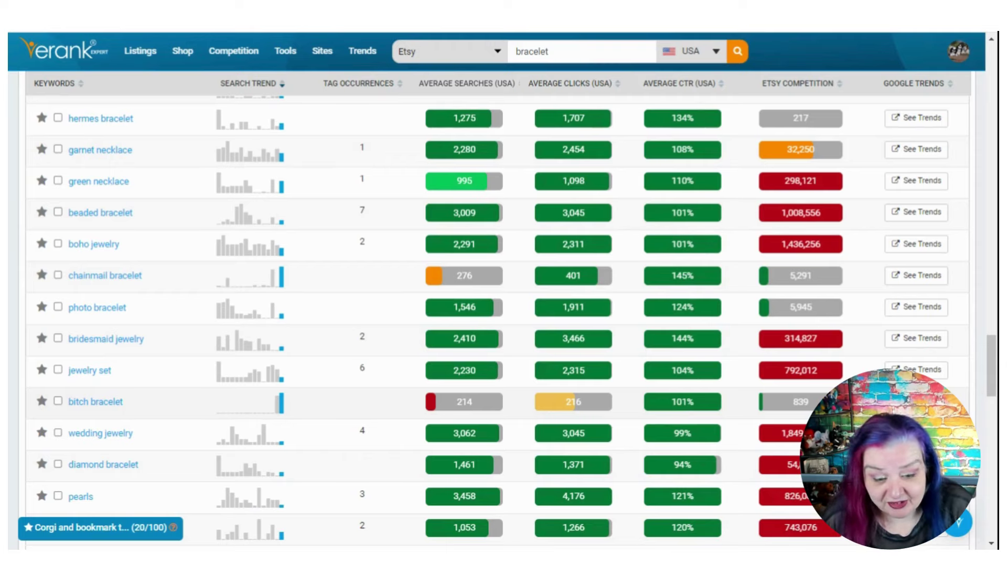
Scroll back to the Keyword Ideas header, with bracelet's 52,161 searches and 1,985,294 competitors on top
scroll(331, 407, down, 2)
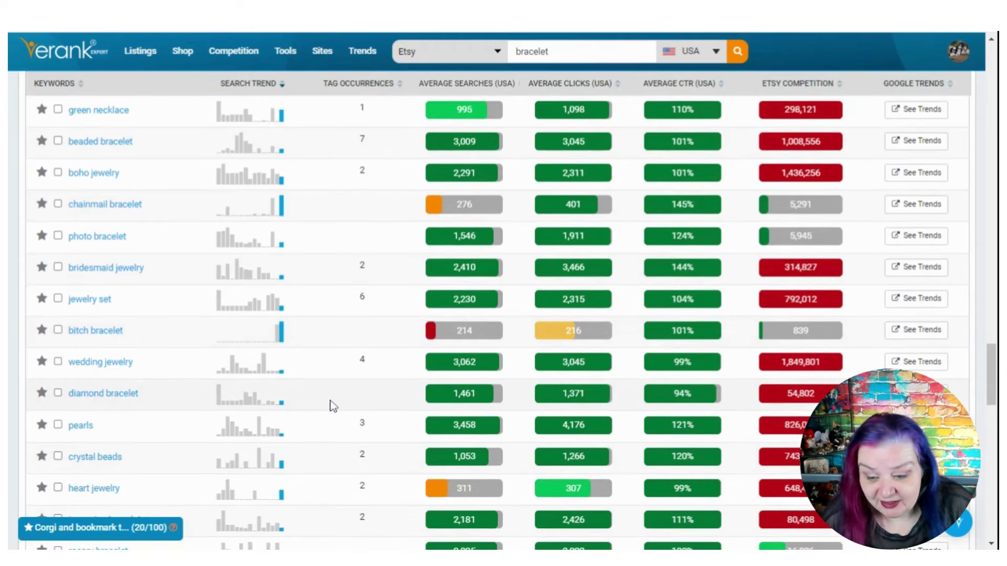
scroll(334, 405, up, 13)
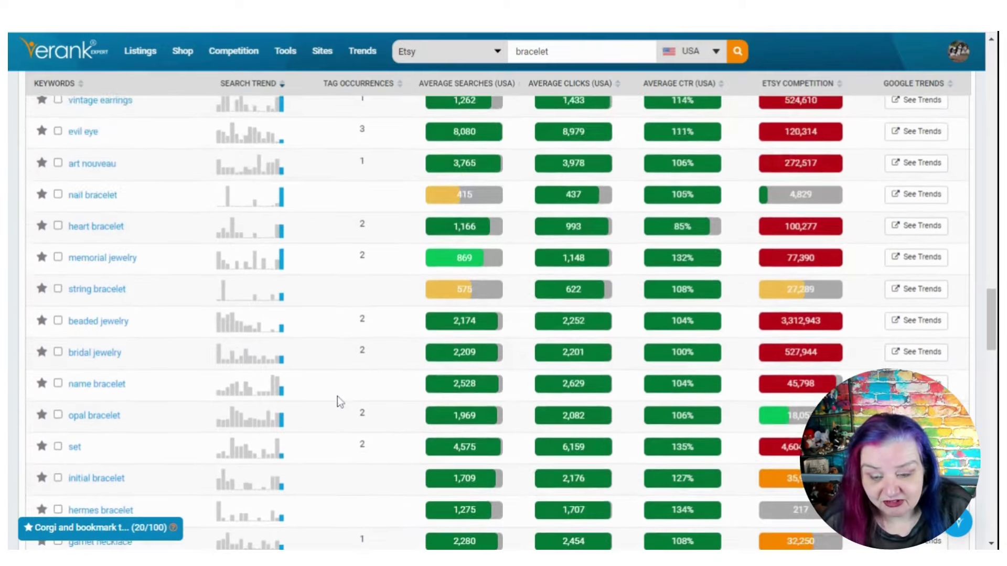
scroll(338, 396, up, 20)
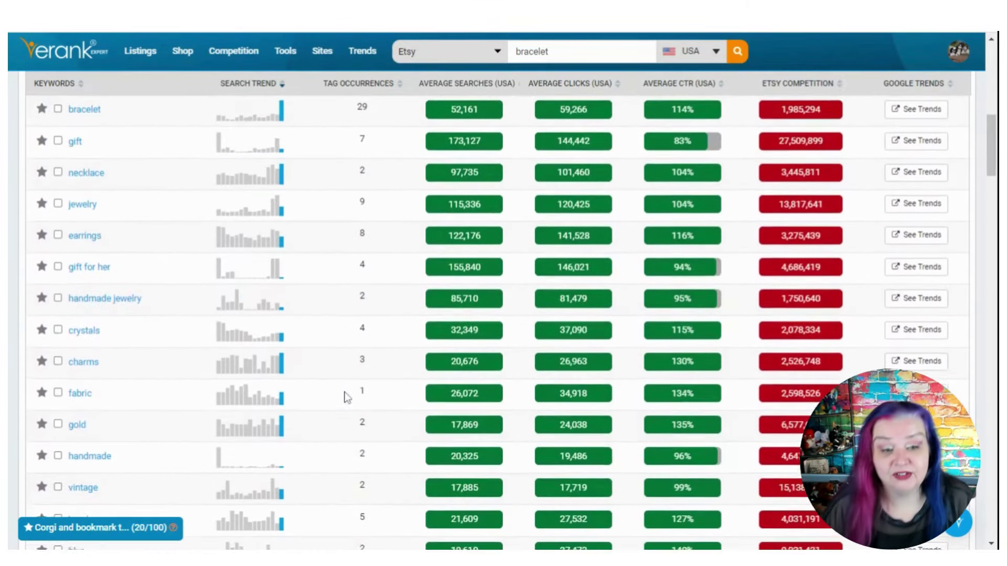
scroll(346, 397, up, 10)
scroll(350, 396, down, 8)
scroll(350, 396, down, 2)
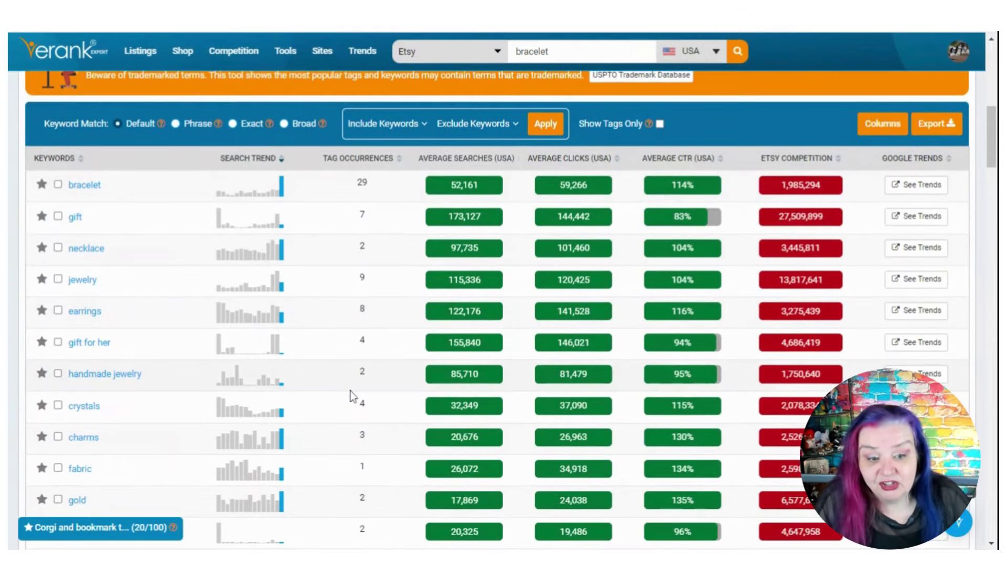